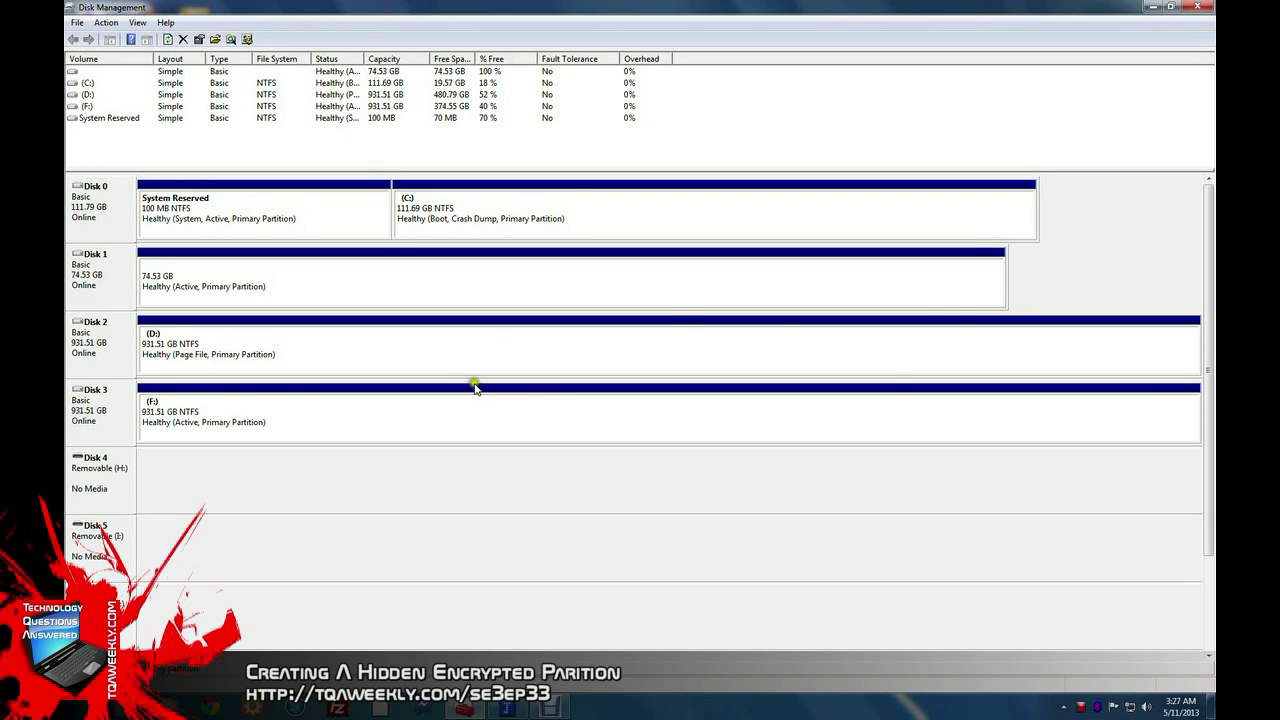
Step: Shrink the F: volume on Disk 3 by 1024 MB to free up unallocated space
left_click(322, 418)
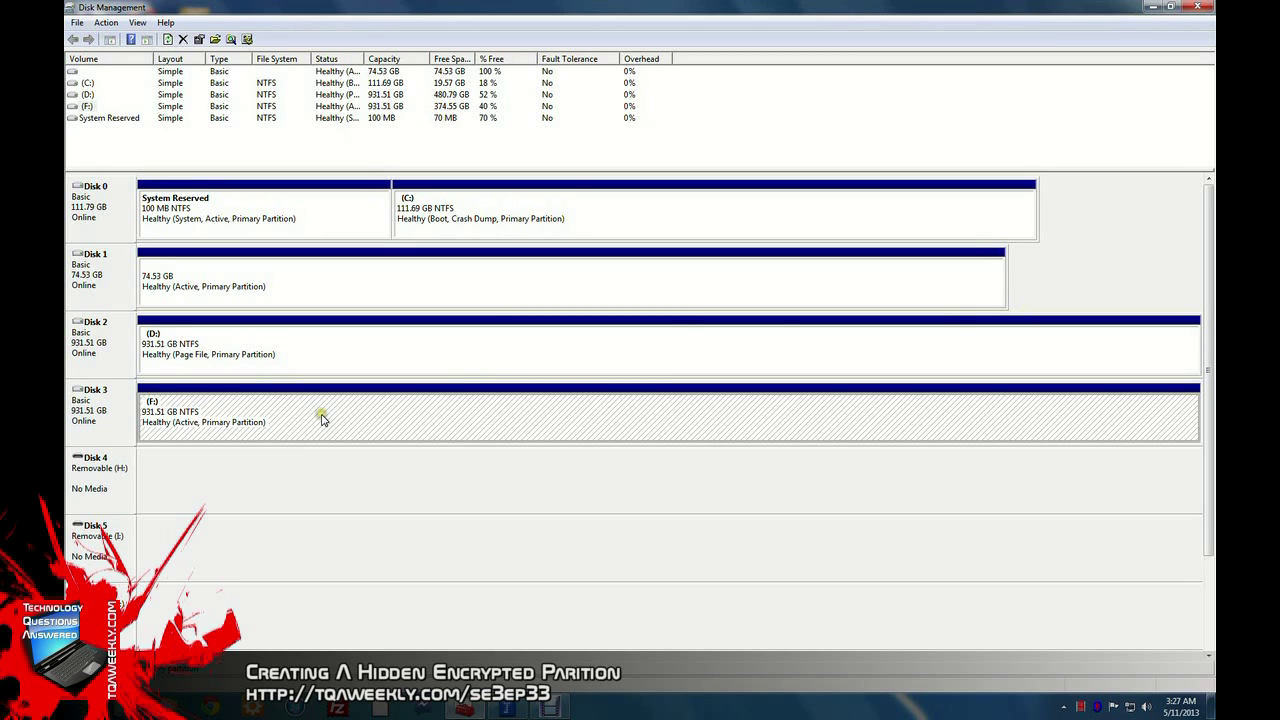
right_click(925, 424)
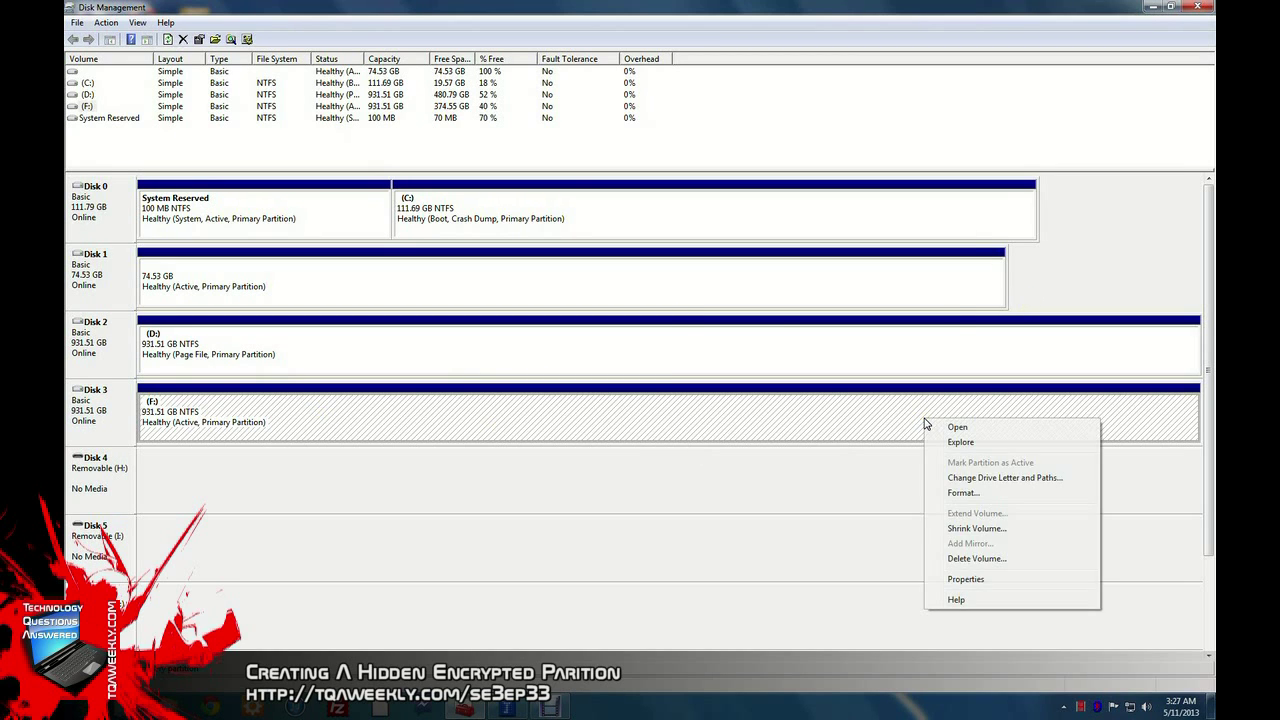
left_click(956, 530)
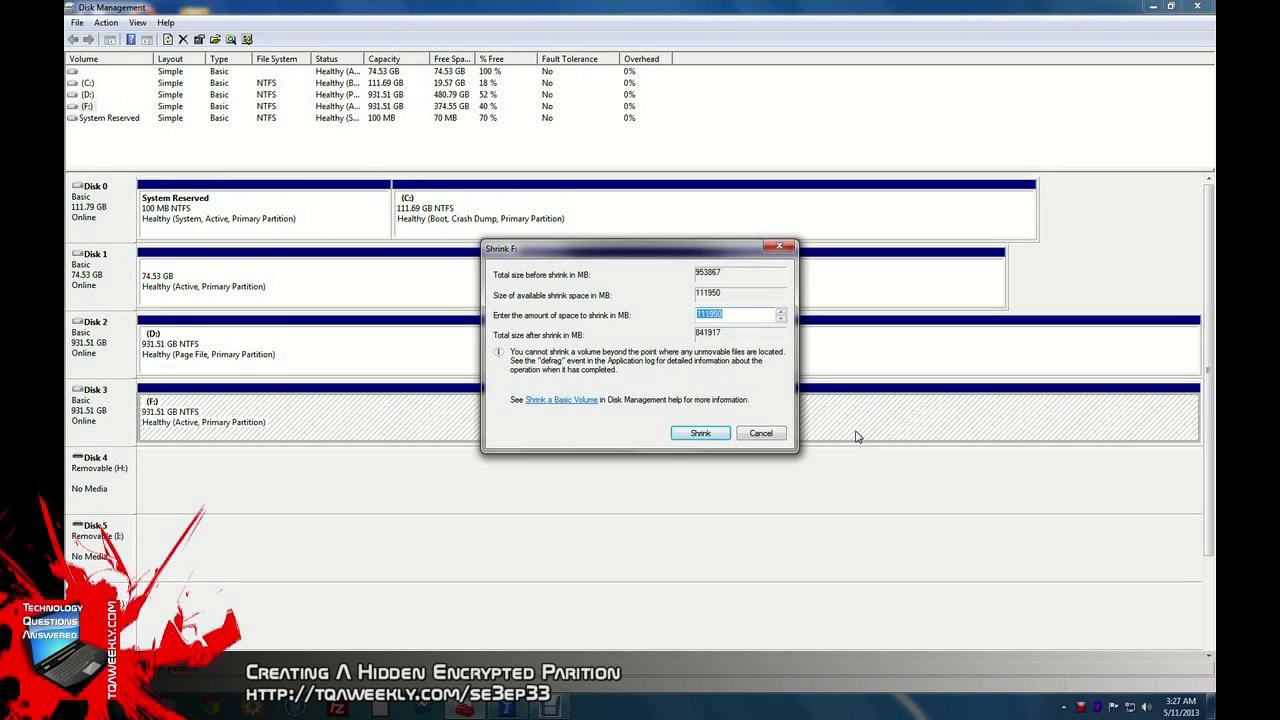
type("1024")
left_click(717, 438)
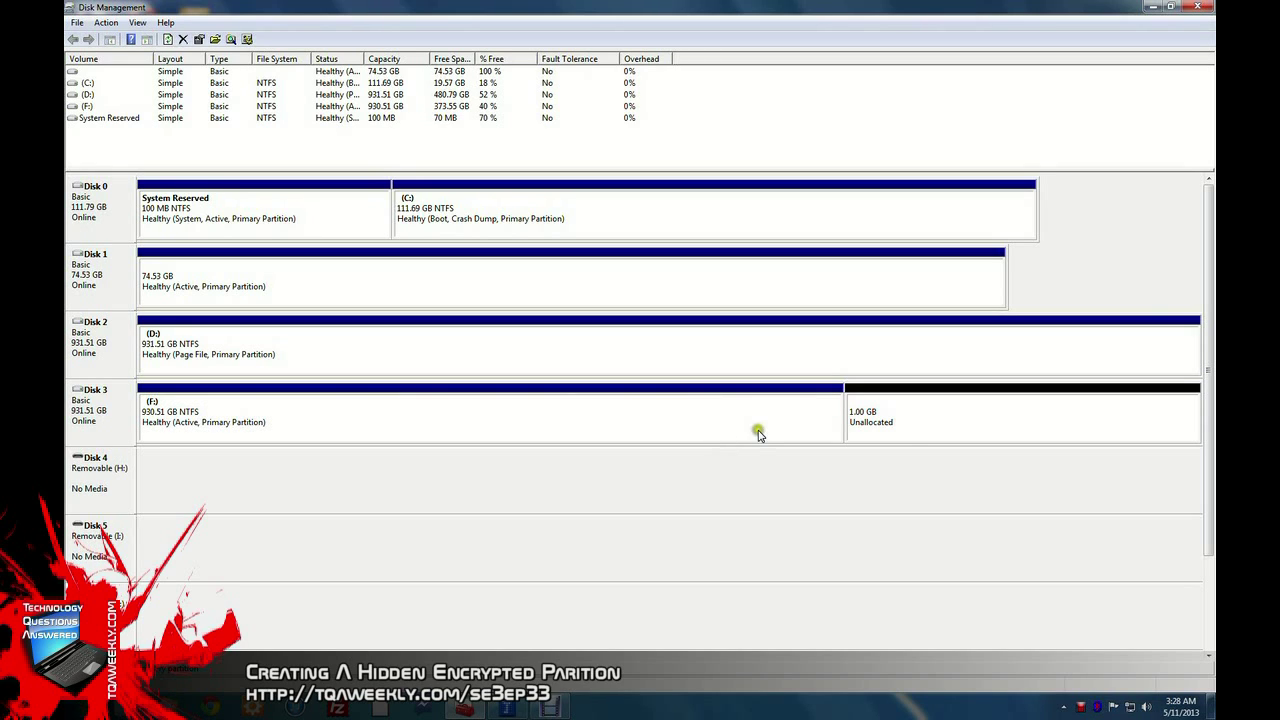
Step: Create a 1024 MB simple volume in Disk 3's unallocated space, without a drive letter and unformatted
right_click(908, 428)
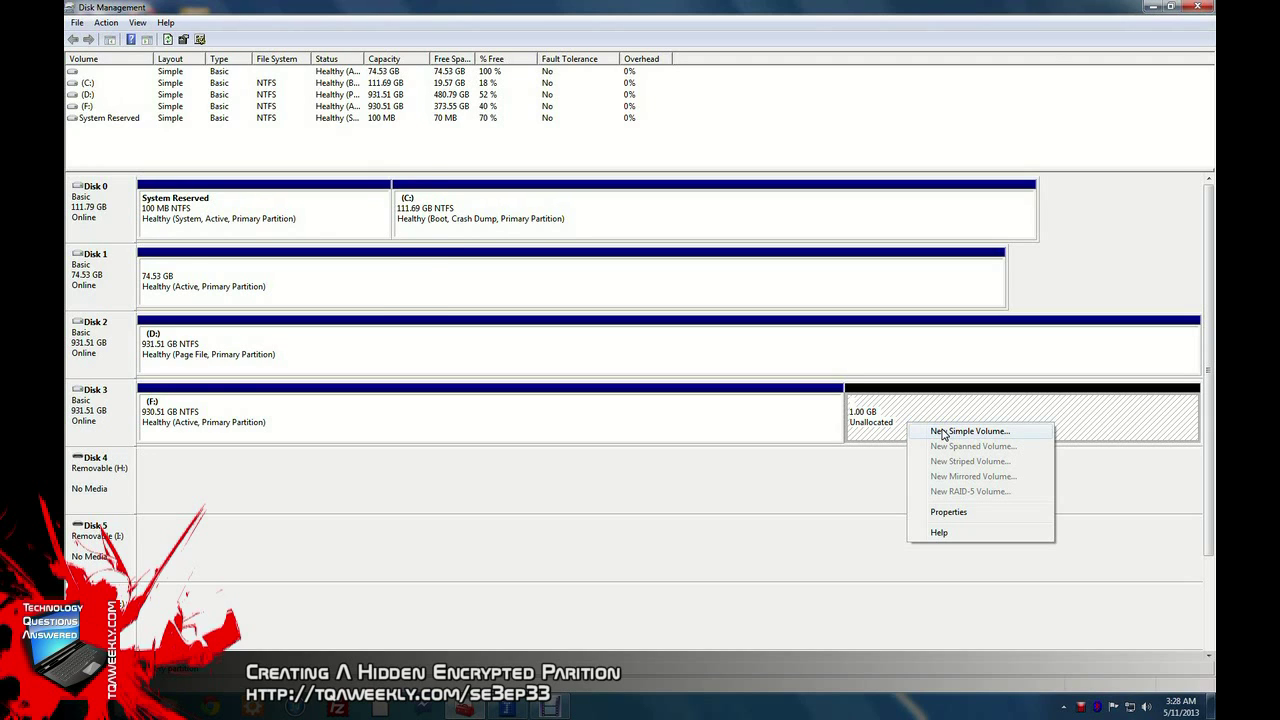
left_click(942, 434)
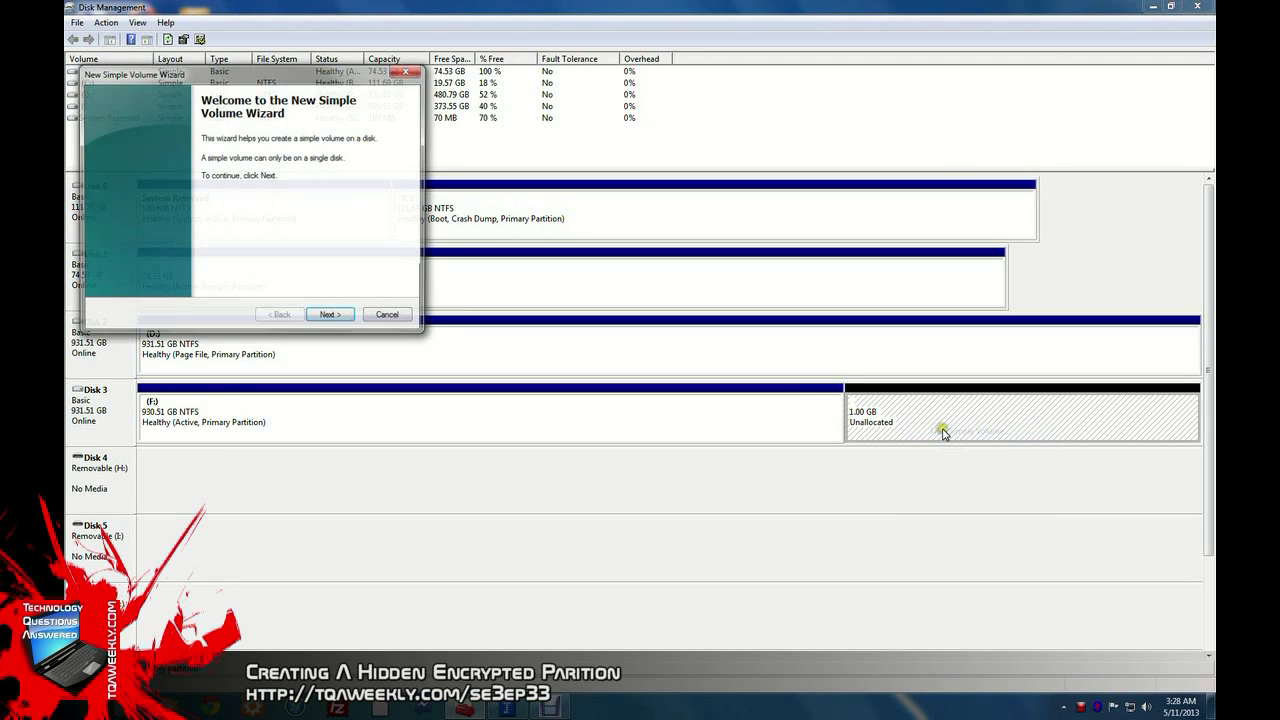
left_click(331, 317)
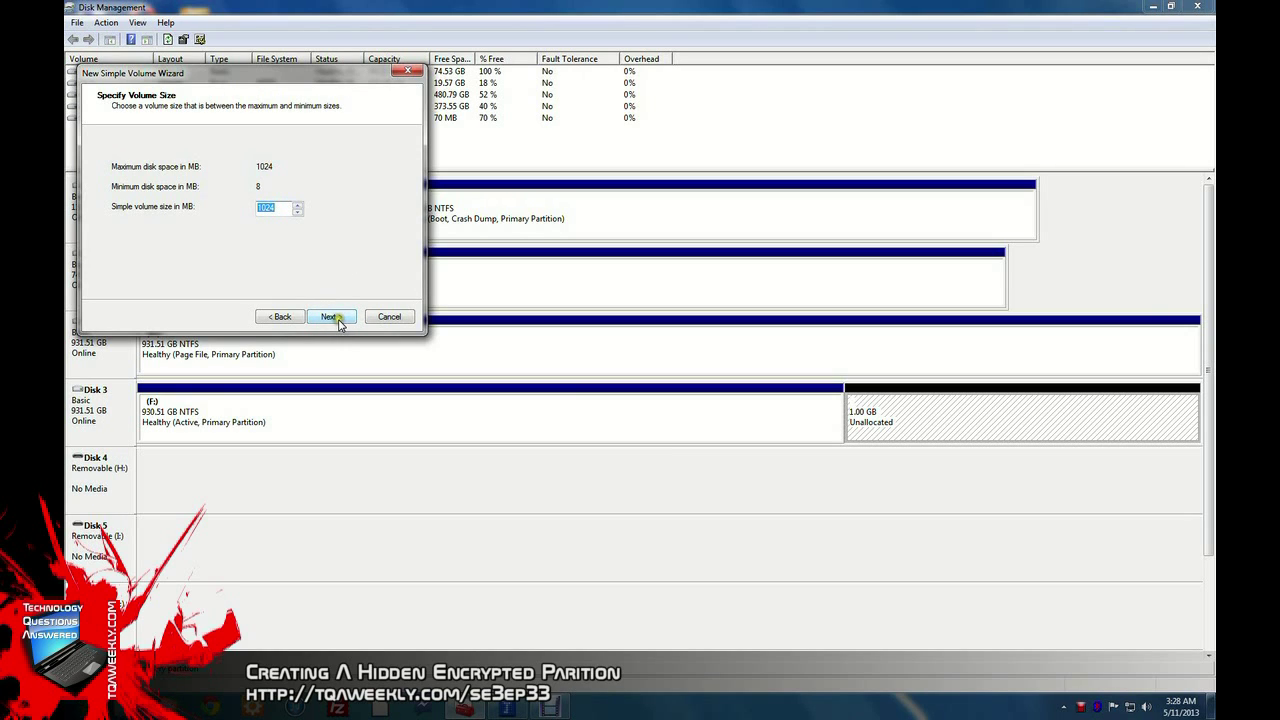
left_click(338, 322)
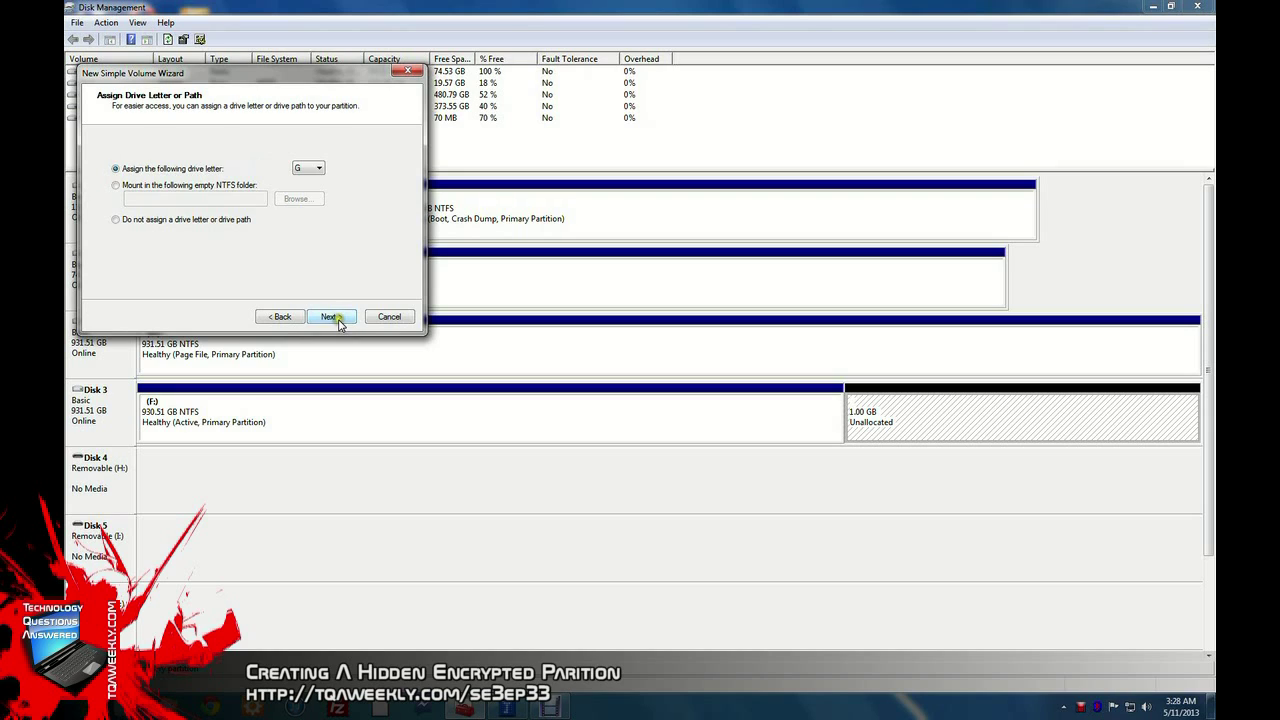
left_click(167, 224)
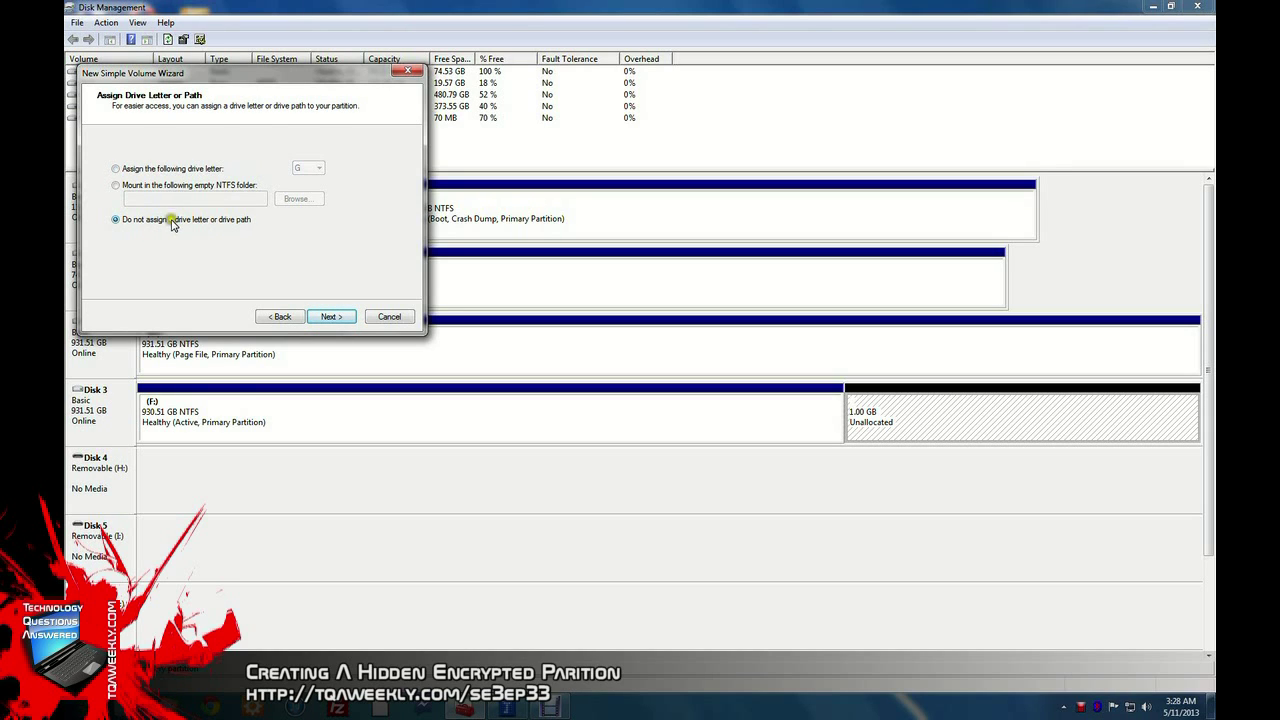
left_click(330, 317)
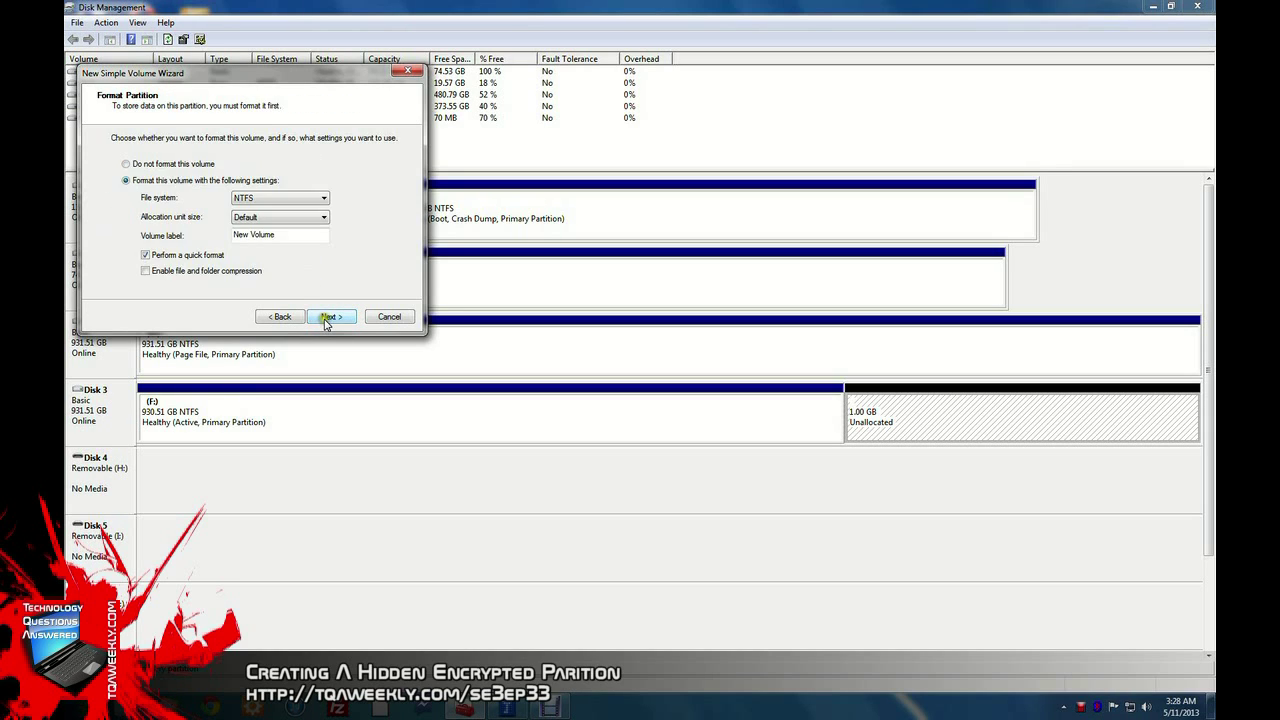
left_click(185, 166)
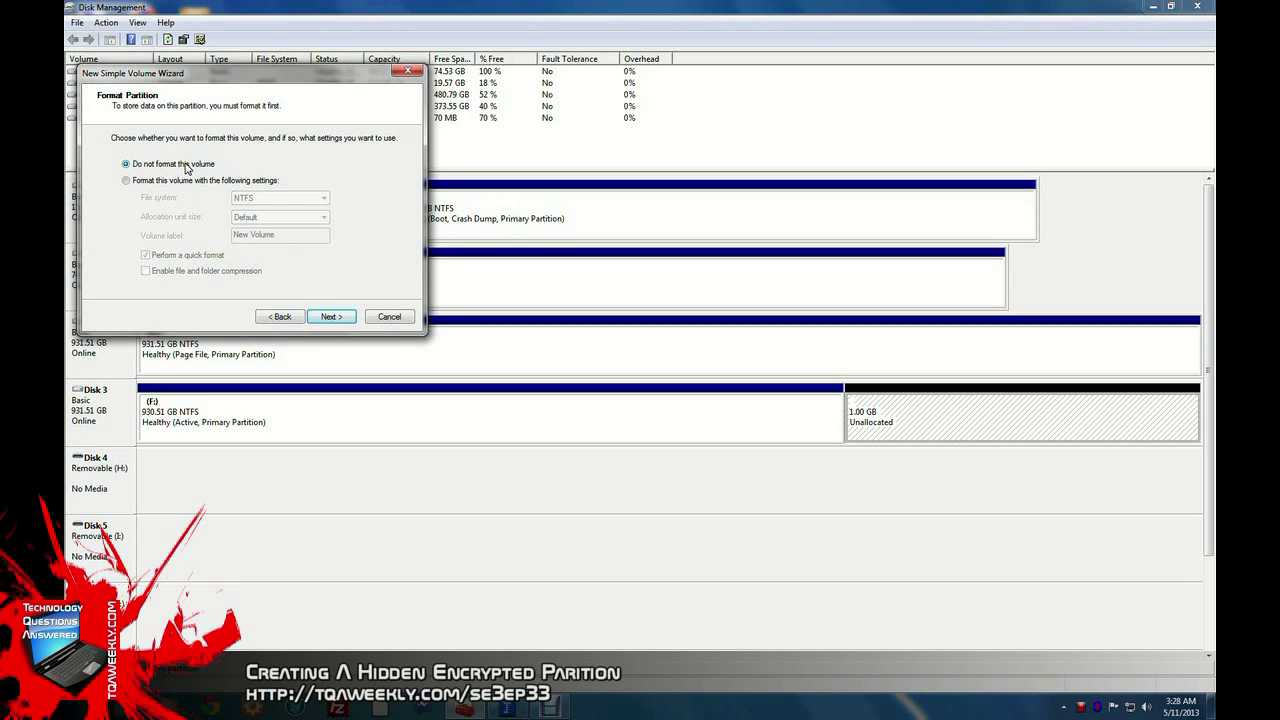
left_click(331, 318)
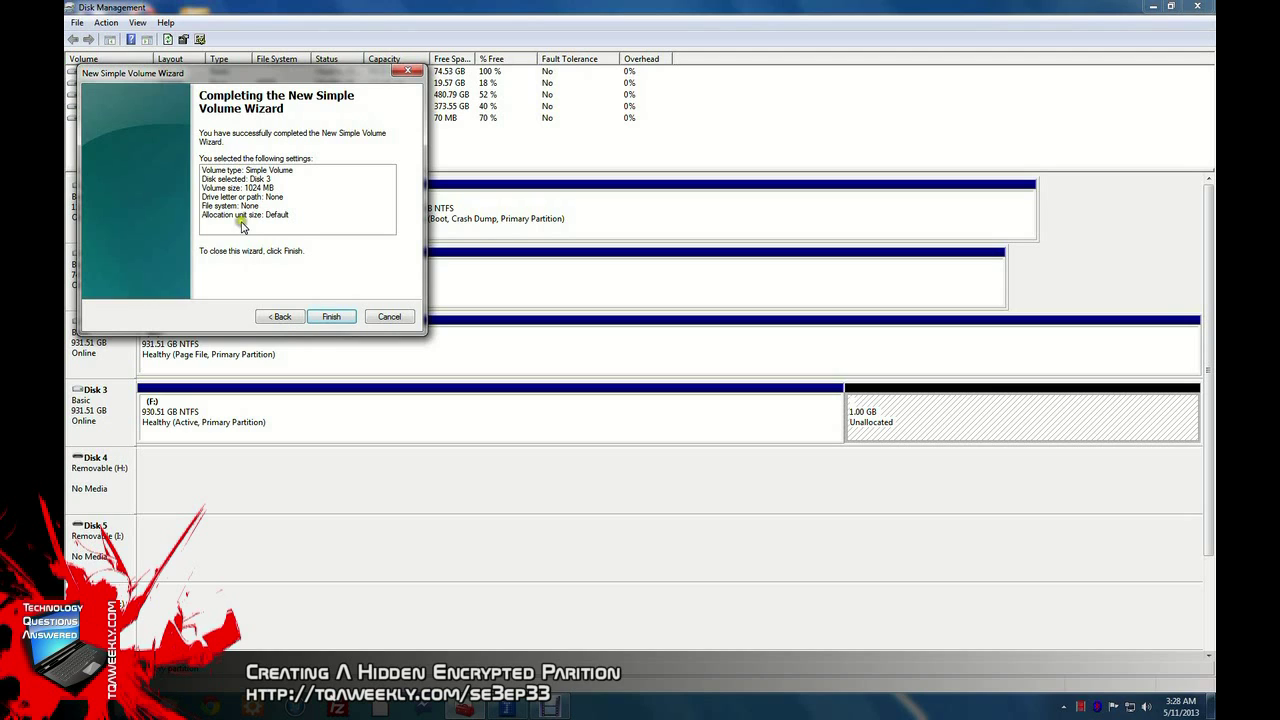
left_click(331, 317)
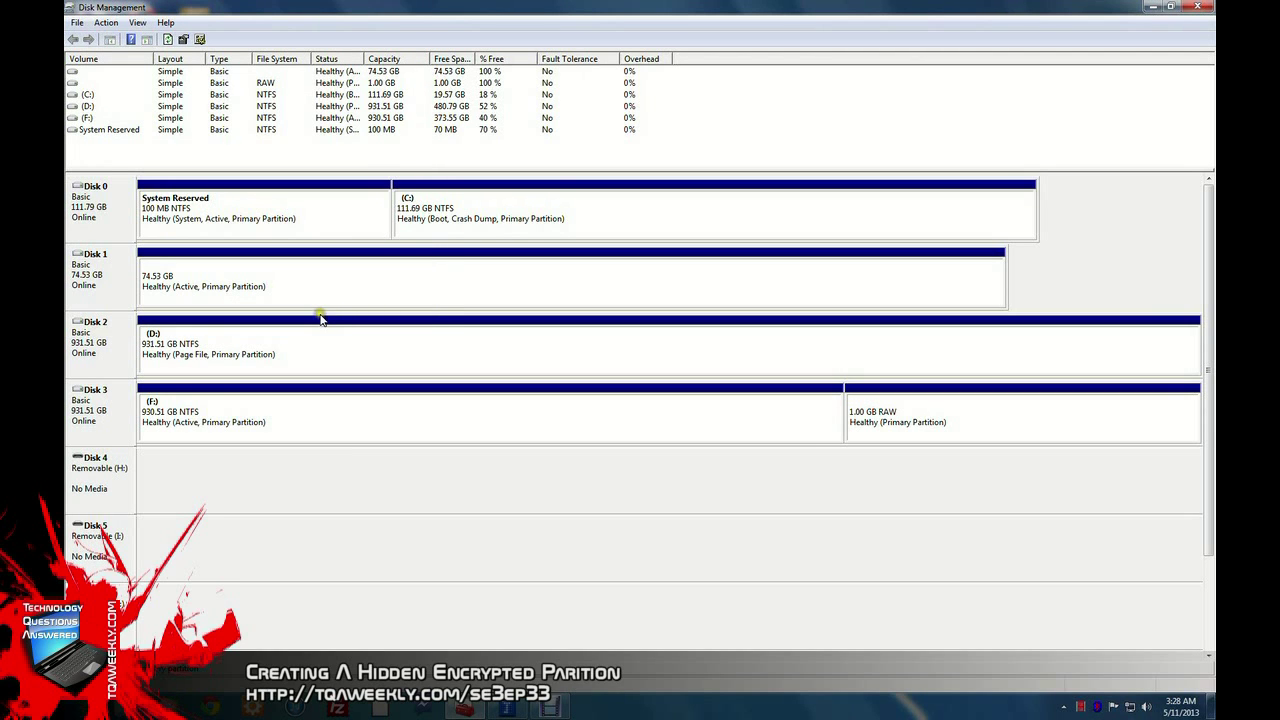
Step: Switch to TrueCrypt and start creating a standard volume that encrypts a non-system partition
mouse_move(510, 709)
left_click(511, 709)
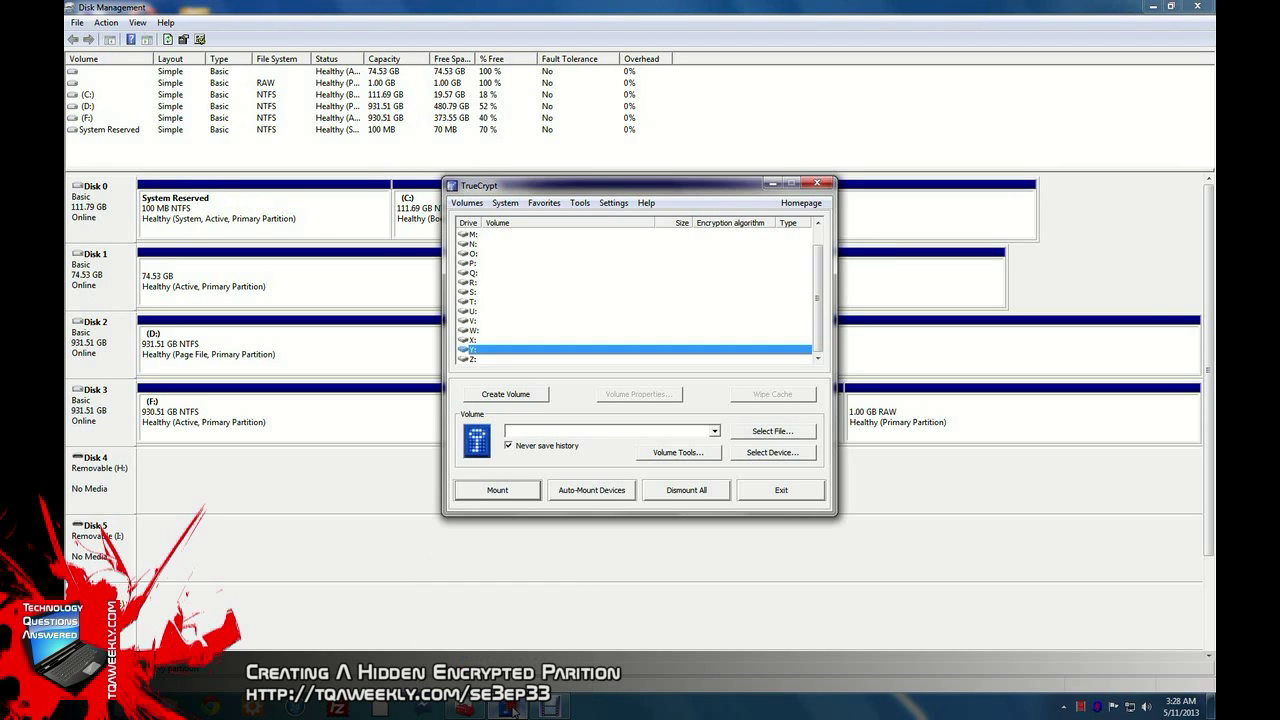
left_click(507, 393)
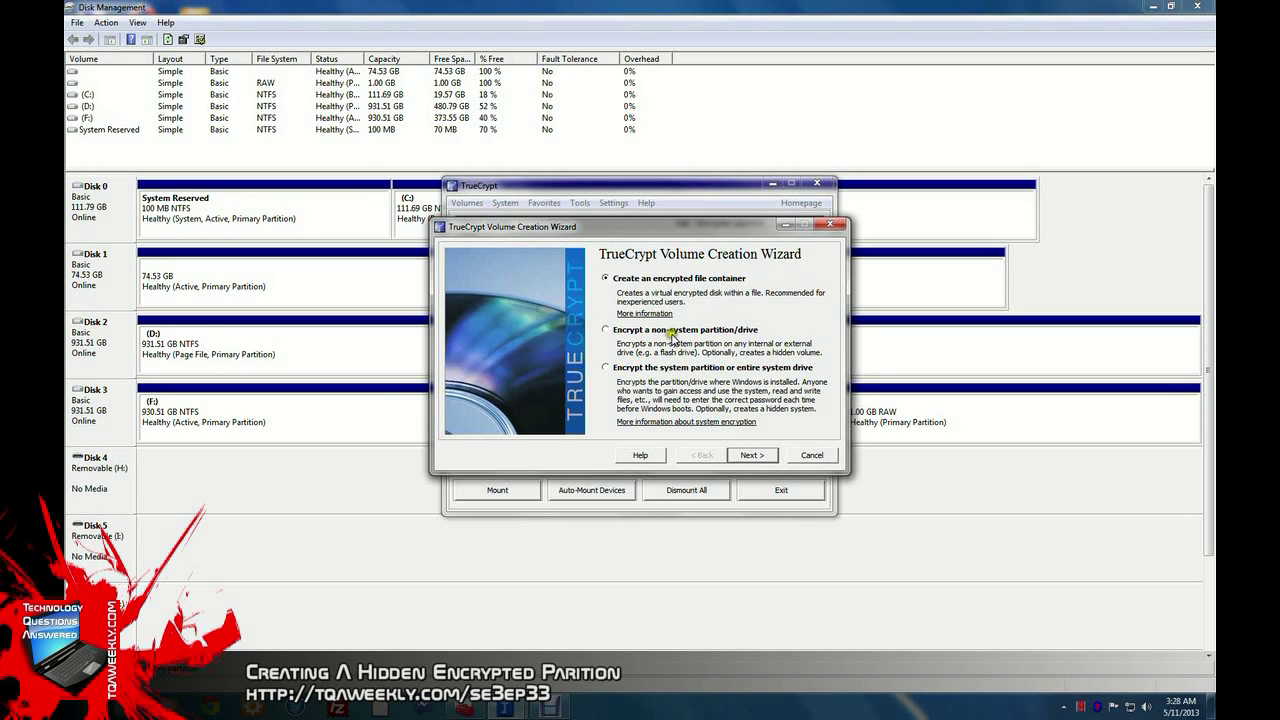
left_click(668, 336)
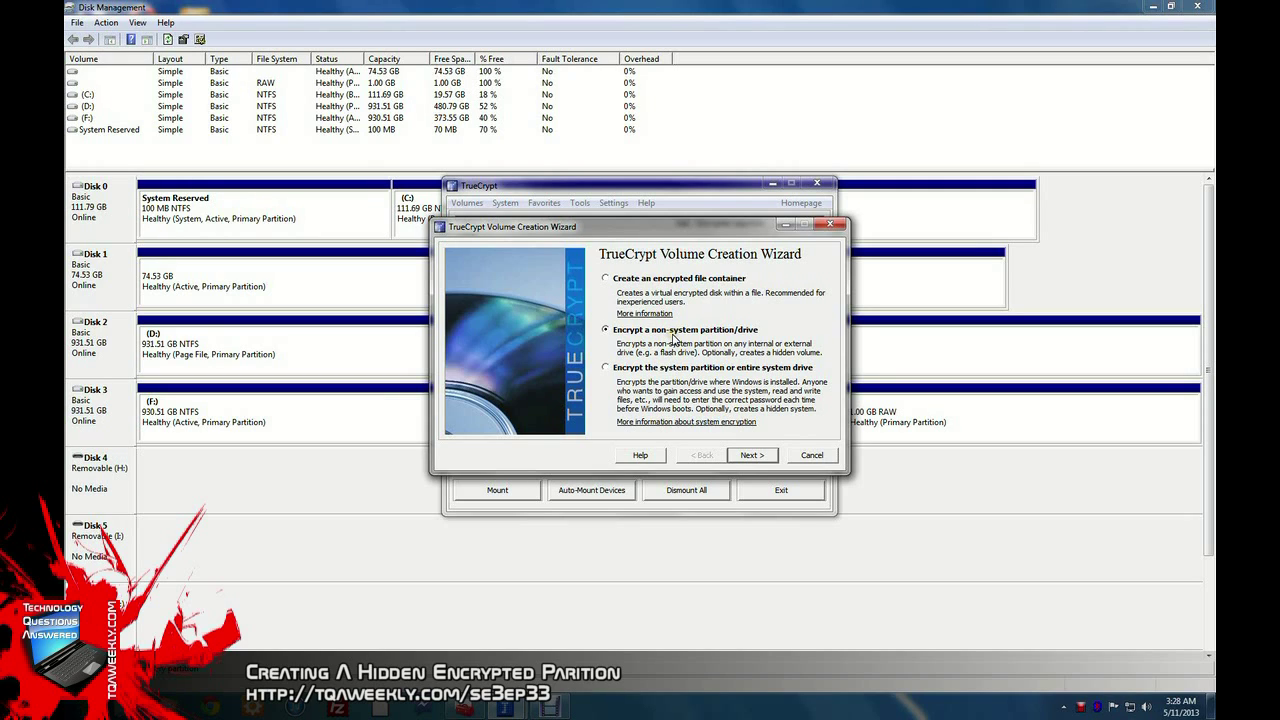
left_click(753, 456)
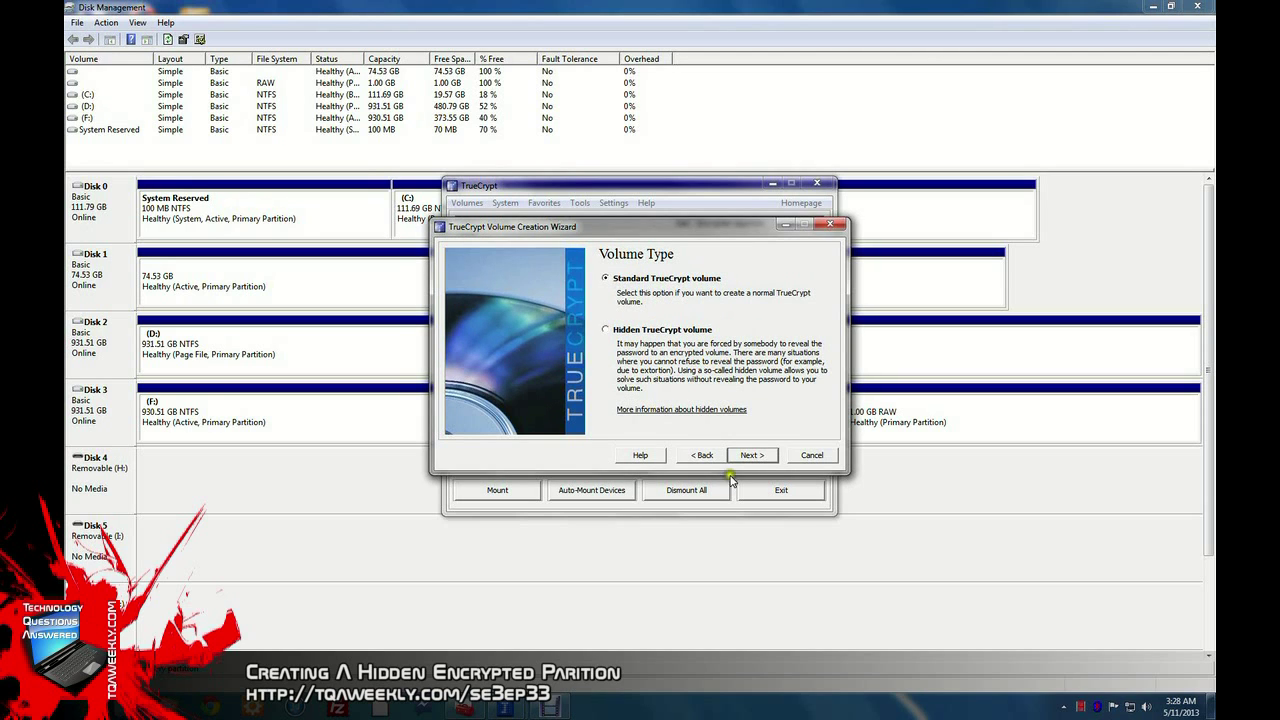
left_click(753, 456)
Step: Choose \Device\Harddisk3\Partition2 as the volume location, with the mode that creates an encrypted volume and formats it
left_click(775, 285)
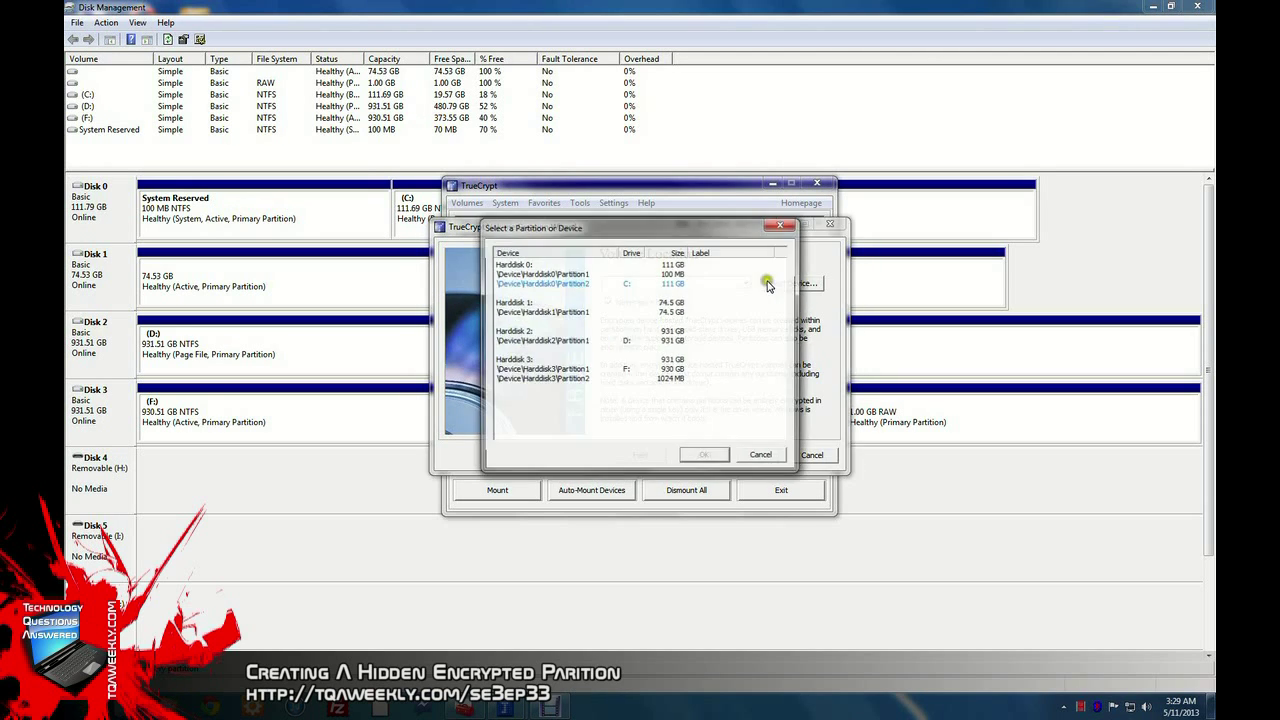
left_click(570, 381)
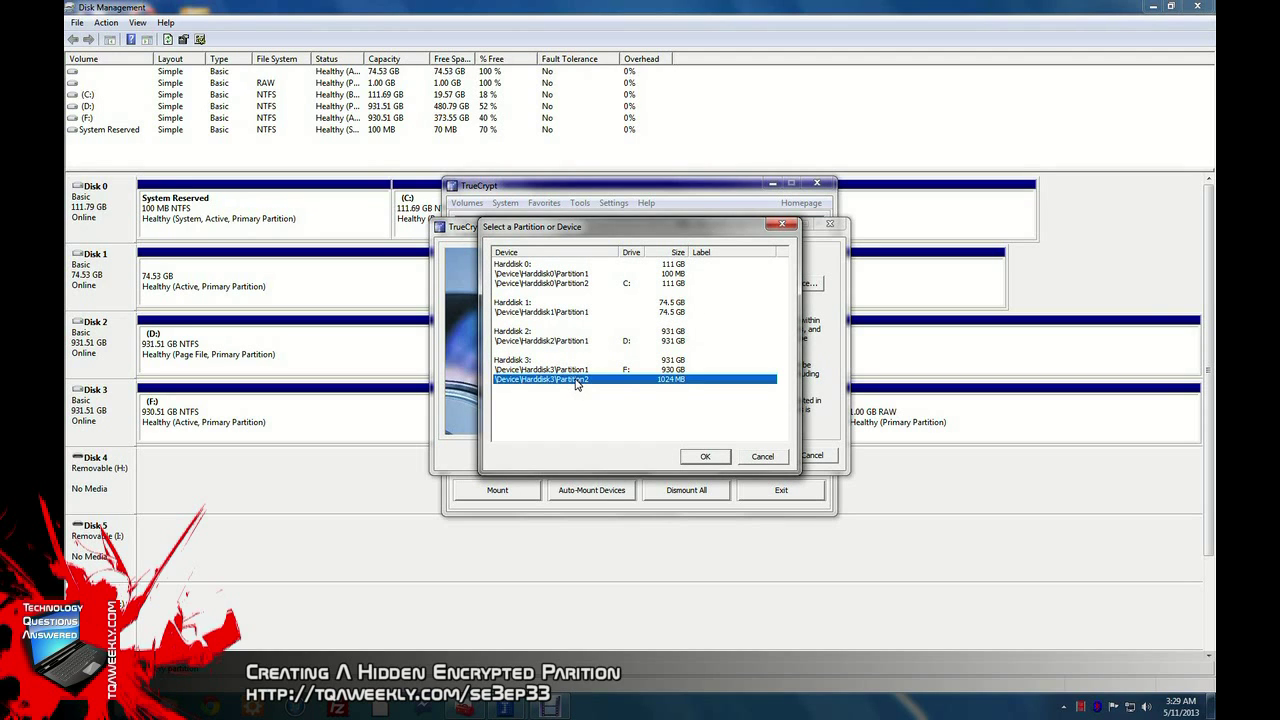
left_click(720, 456)
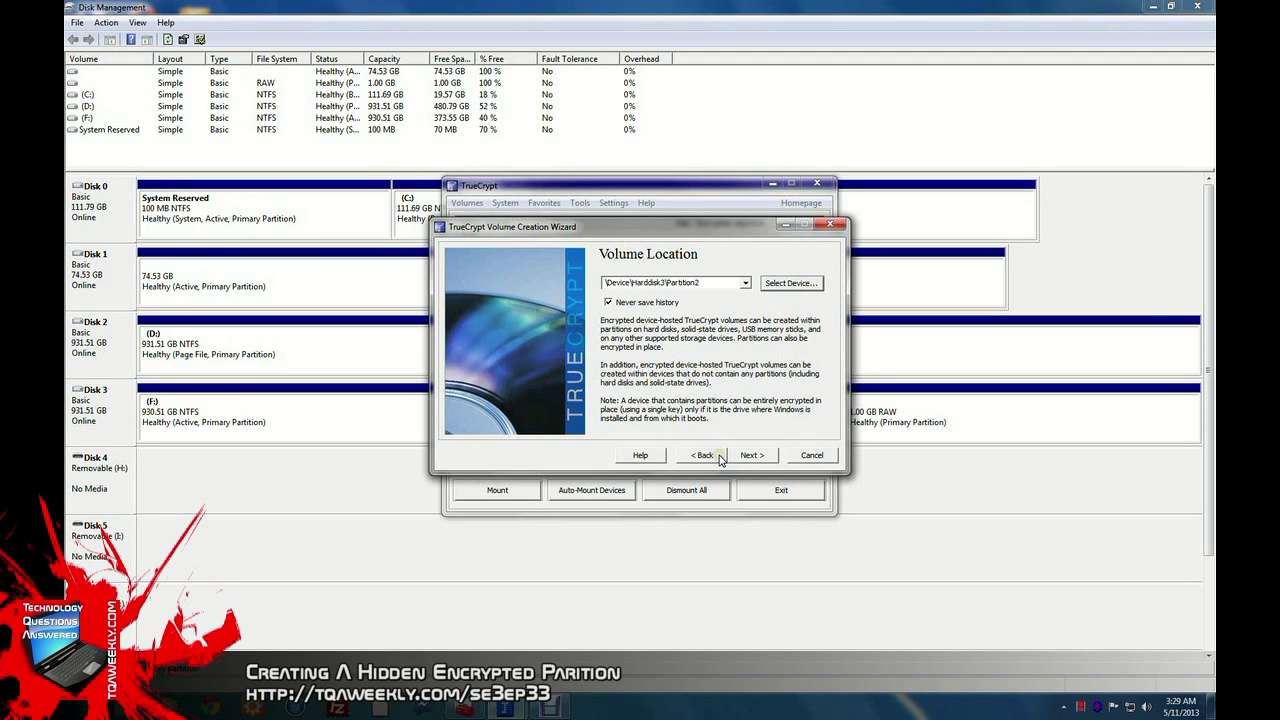
left_click(761, 457)
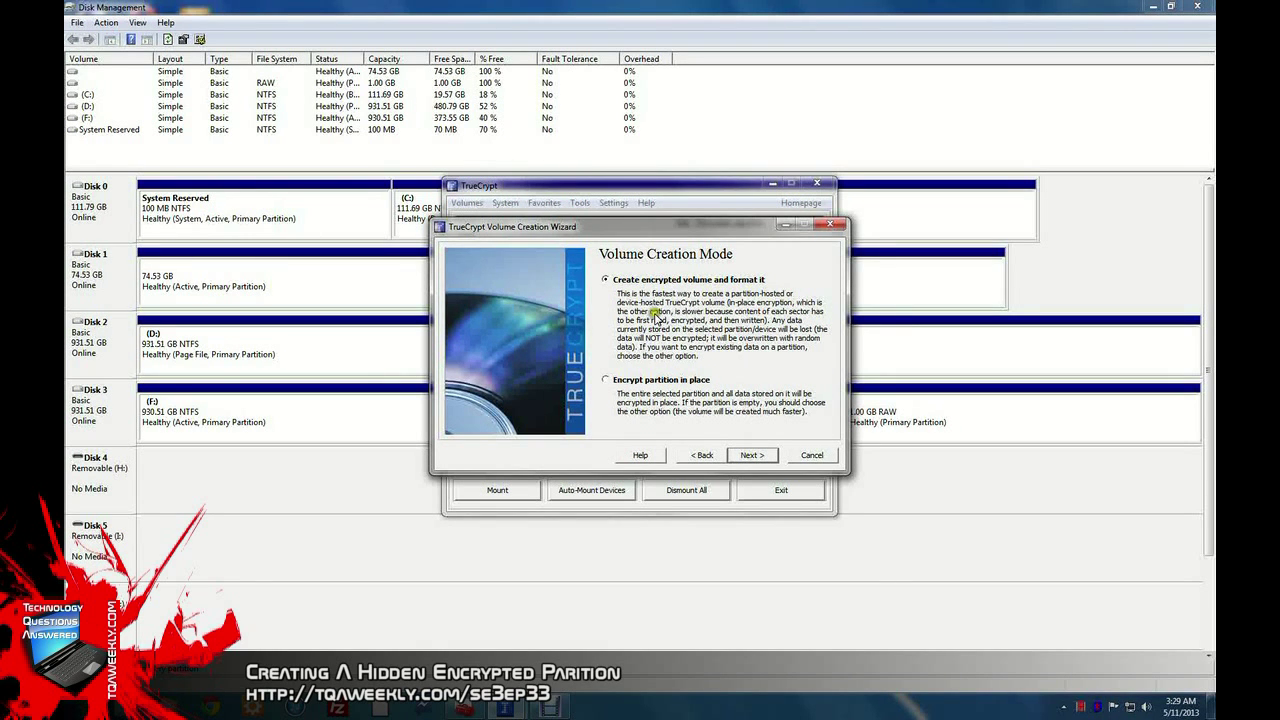
left_click(750, 454)
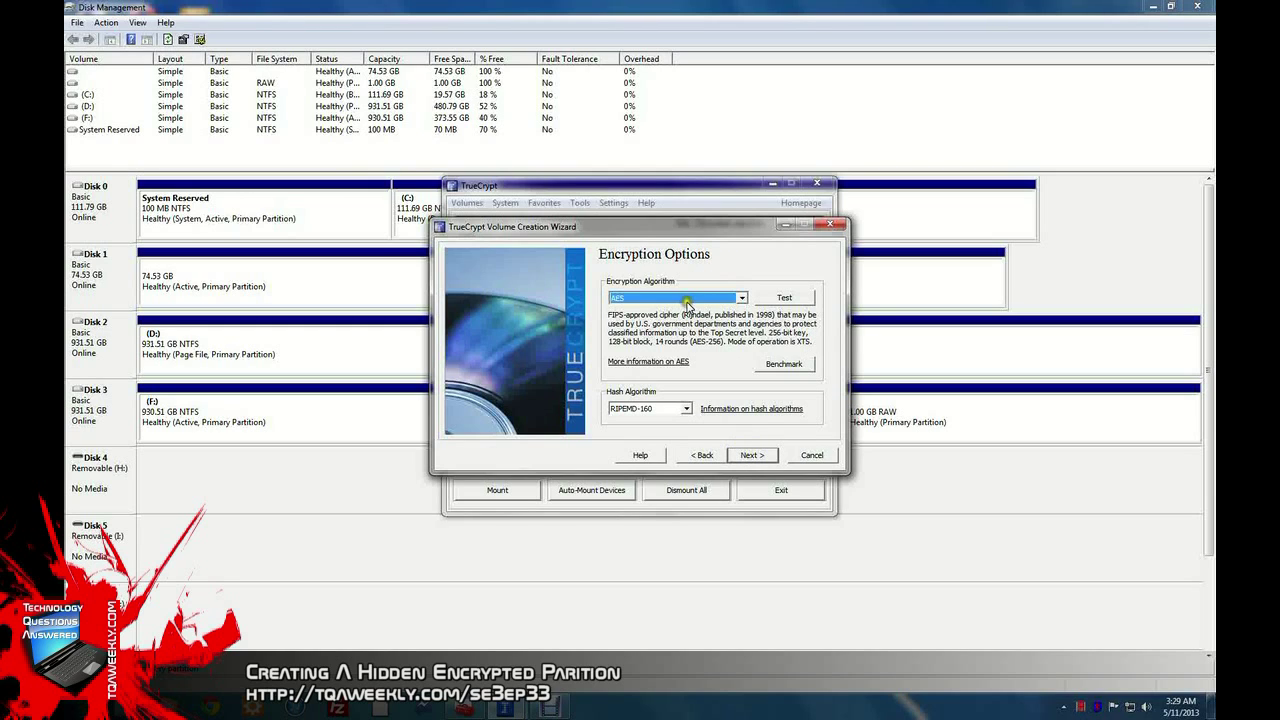
Step: Set the encryption algorithm to AES-Twofish-Serpent and accept the partition's volume size
left_click(648, 305)
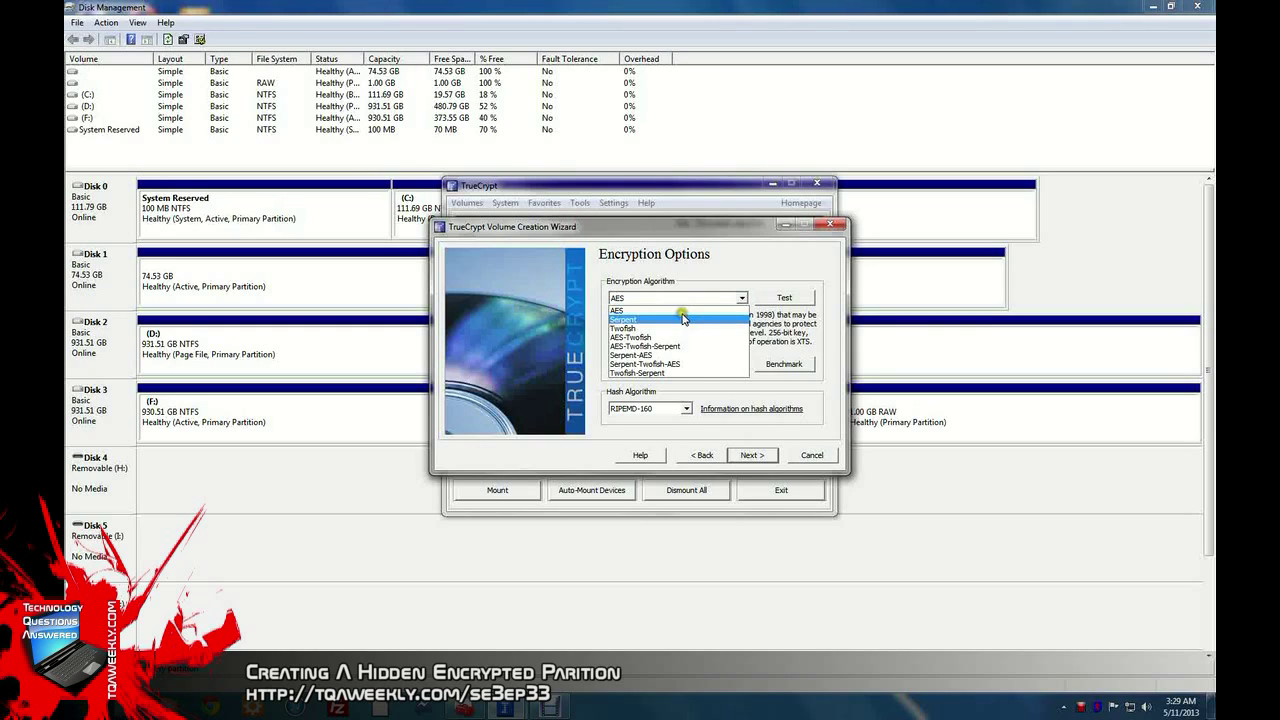
left_click(678, 348)
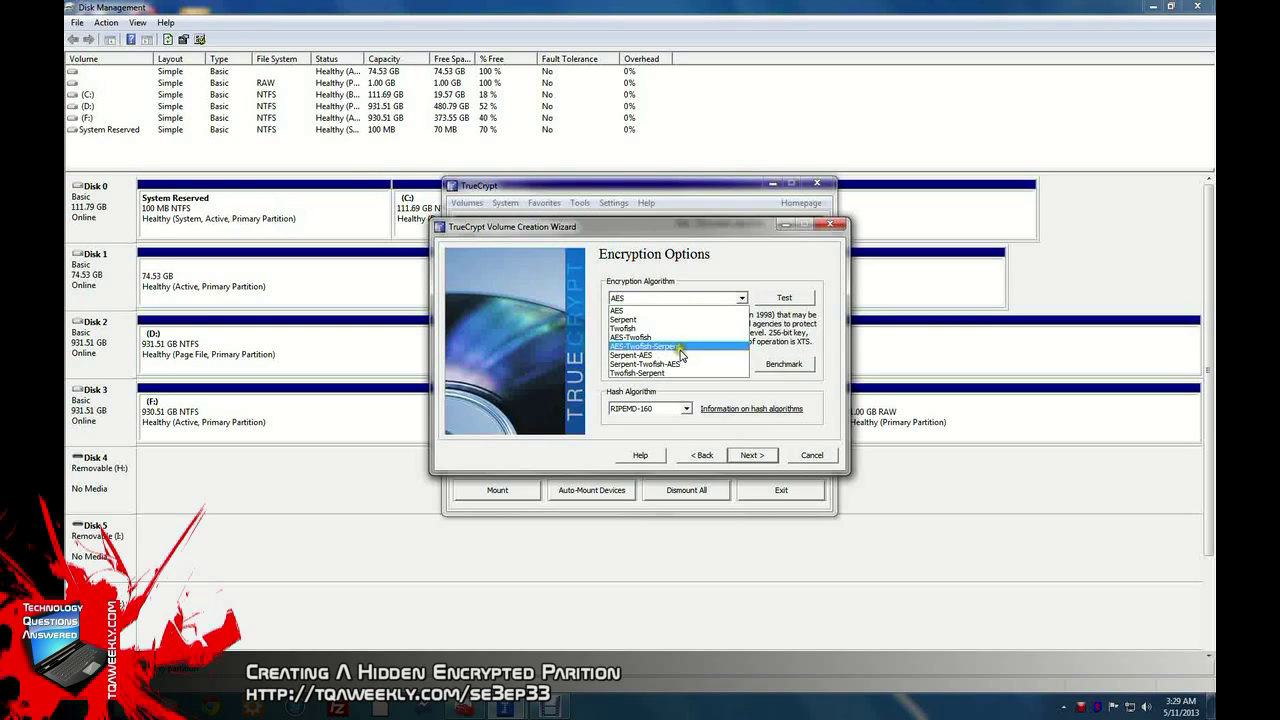
left_click(678, 349)
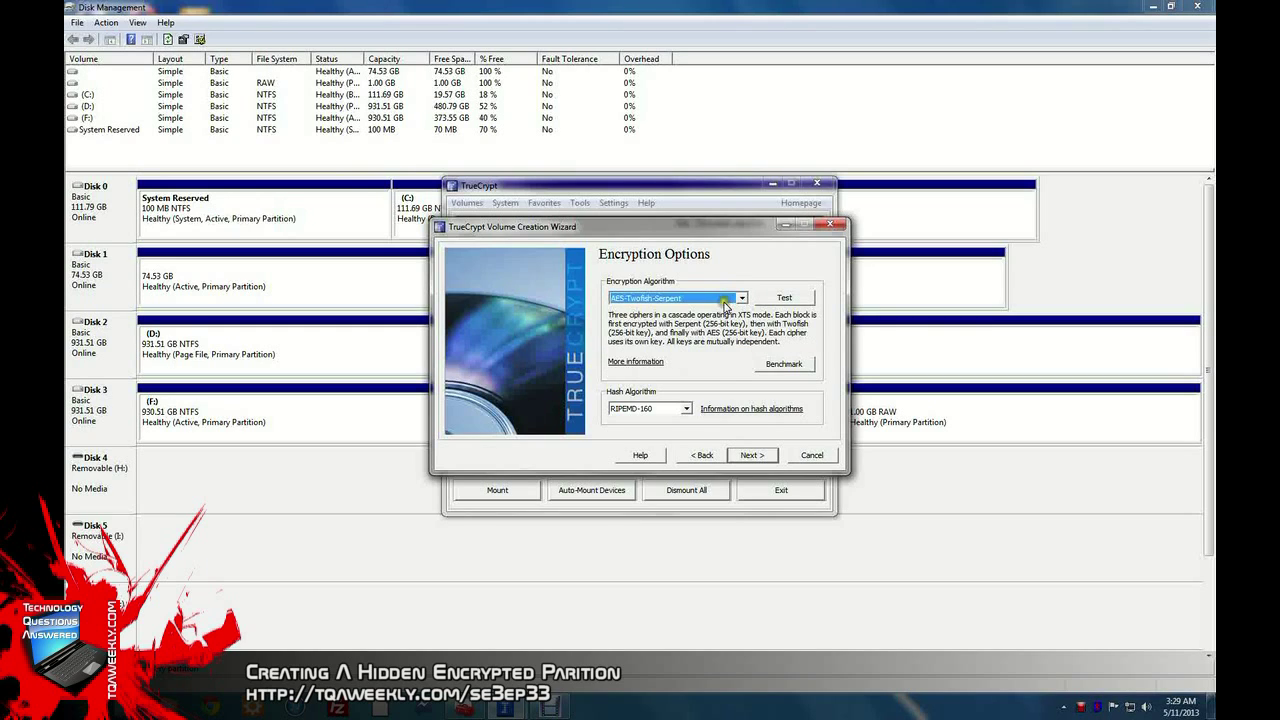
left_click(752, 455)
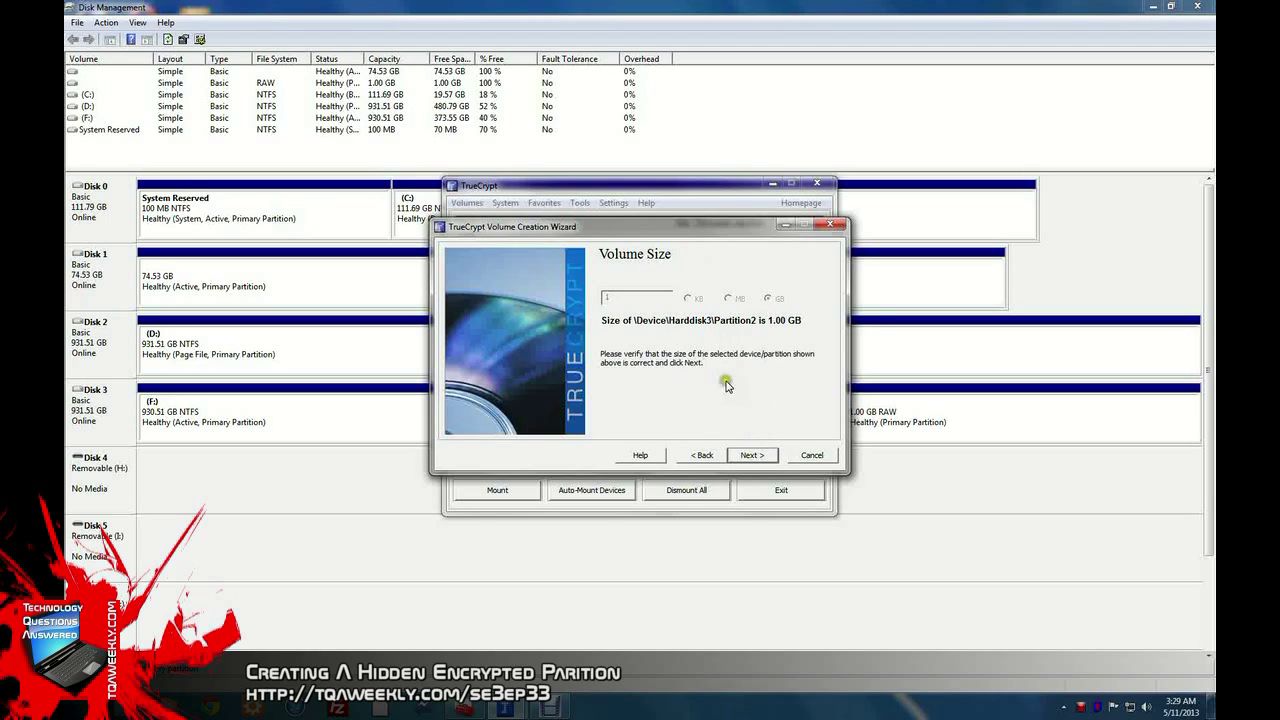
left_click(752, 456)
Step: Enter and confirm the volume password, then continue to the format options
type("***")
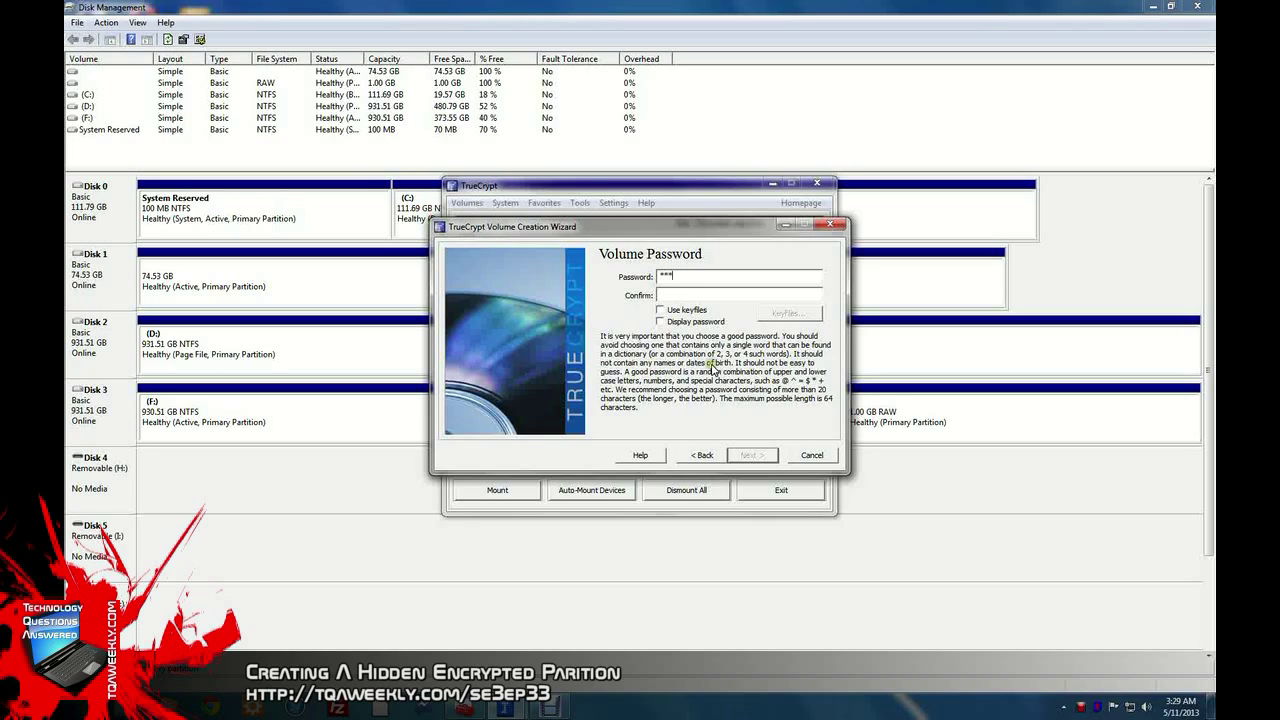
type("****************")
type("***")
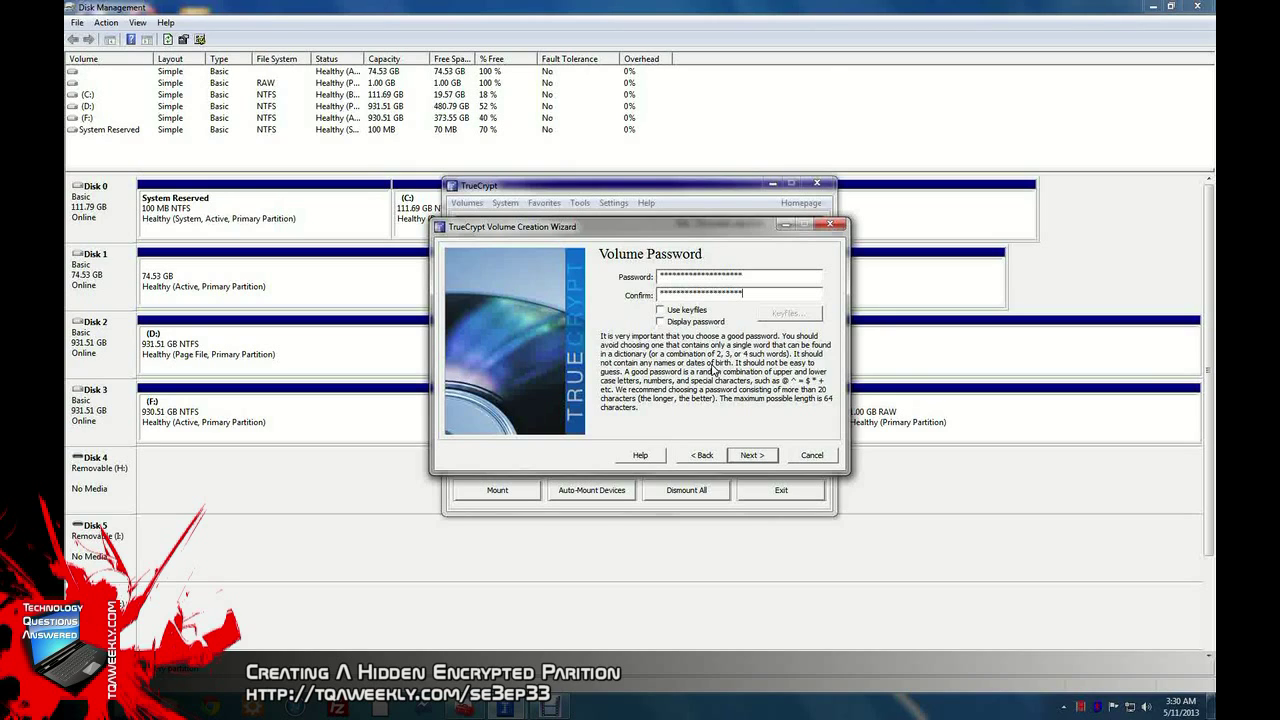
left_click(755, 457)
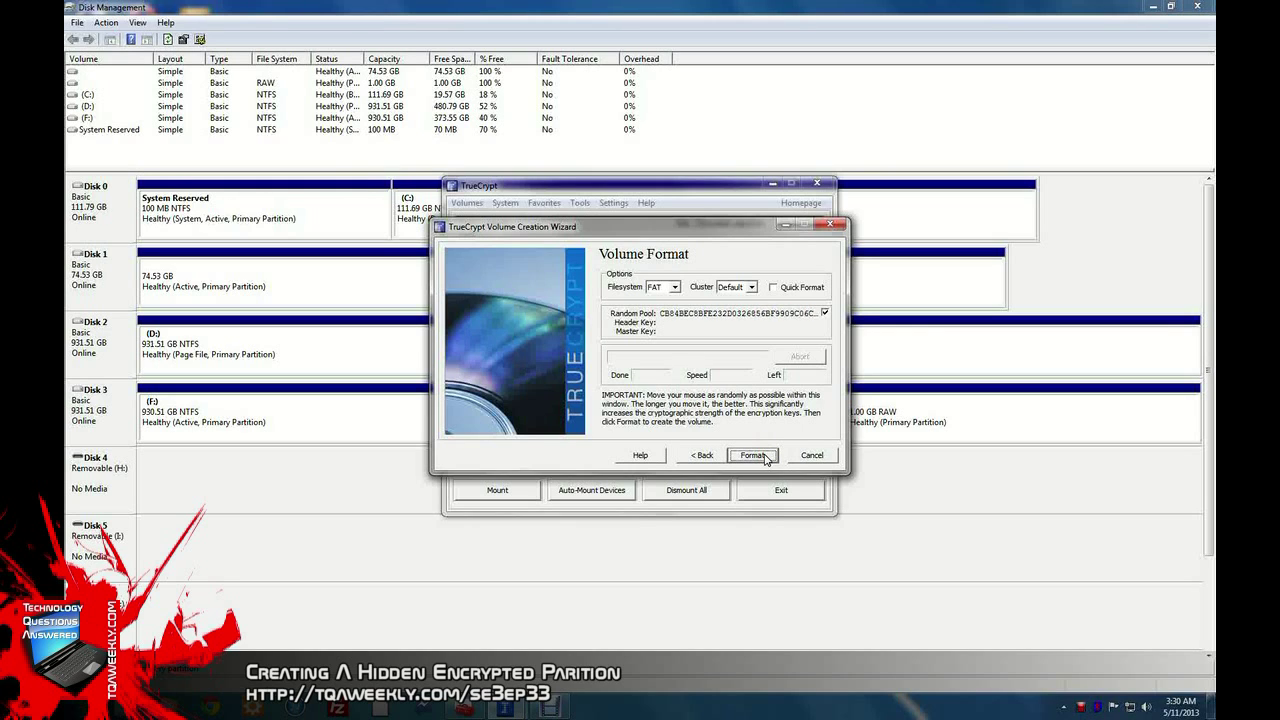
Step: Format the encrypted volume as FAT with the default cluster size, accepting the data erasure, and exit the creation wizard
left_click(755, 455)
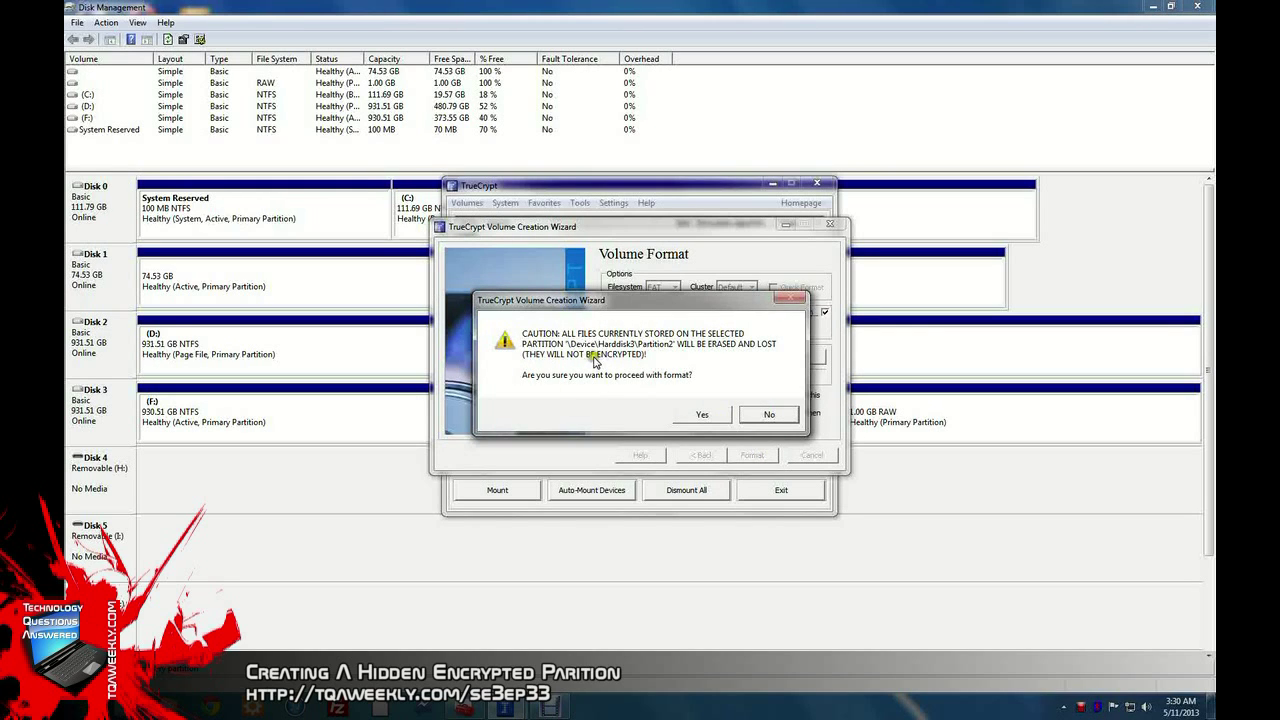
left_click(705, 415)
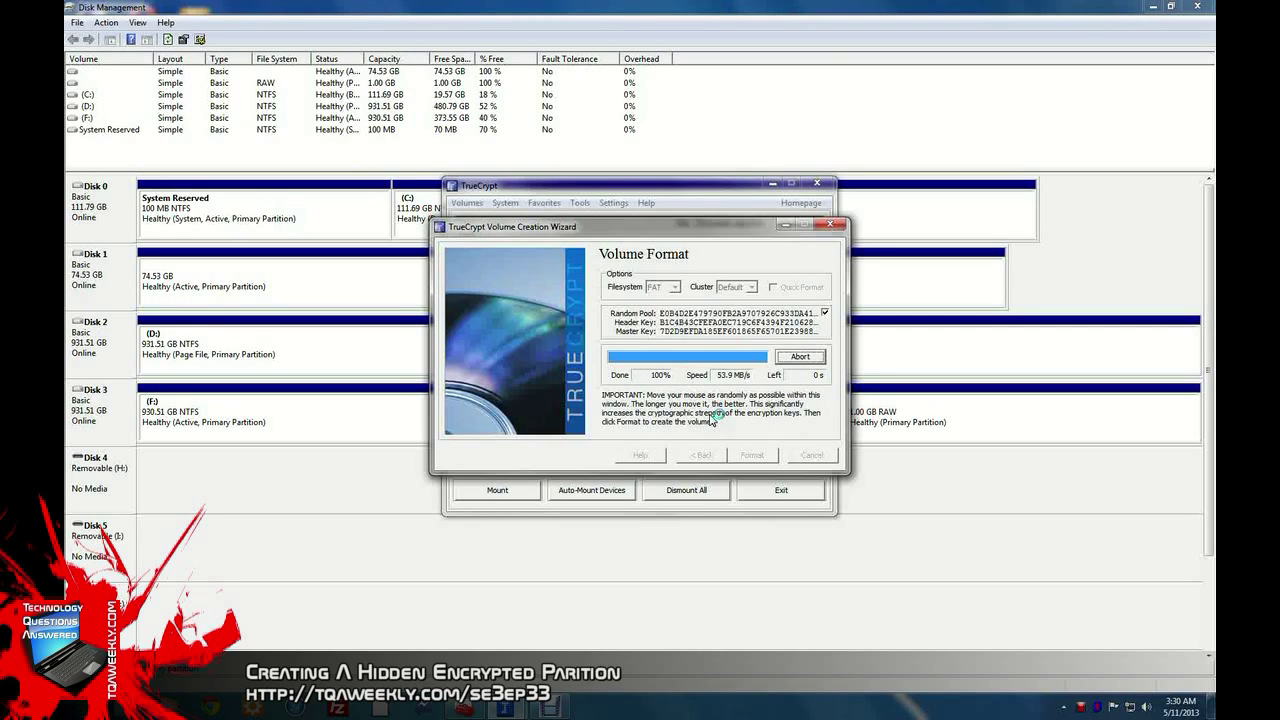
left_click(738, 400)
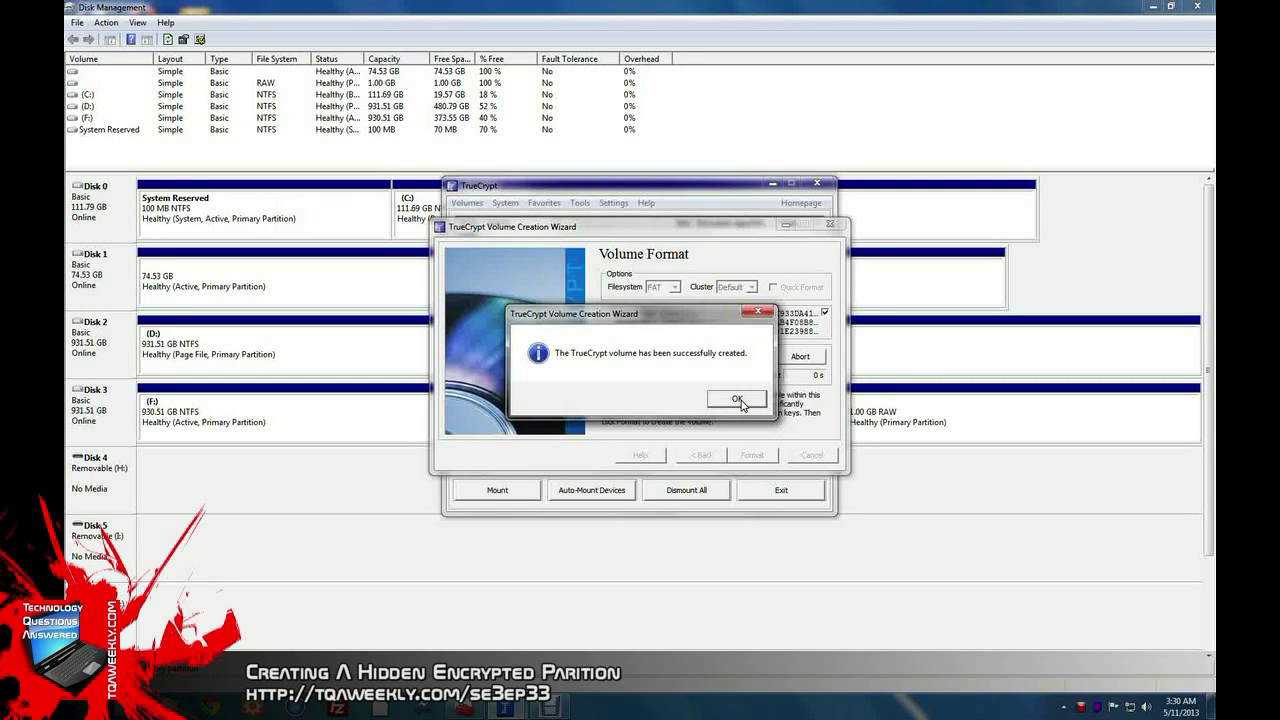
left_click(737, 400)
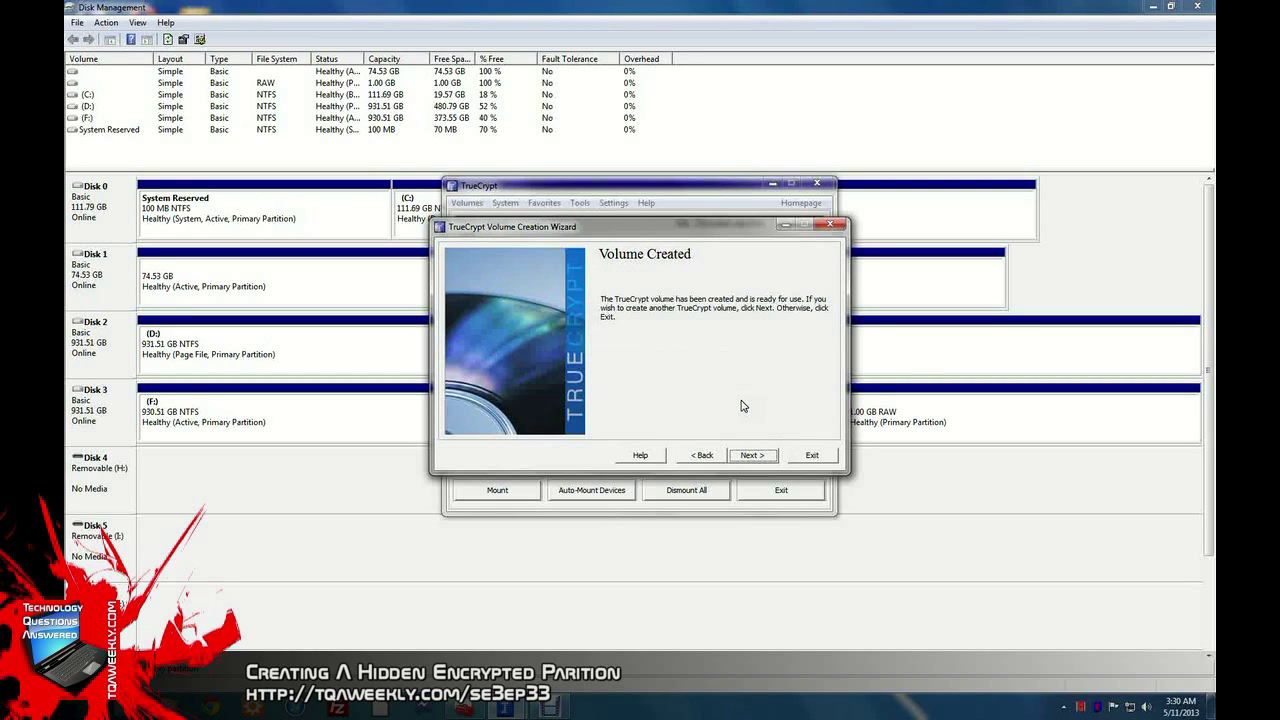
left_click(812, 457)
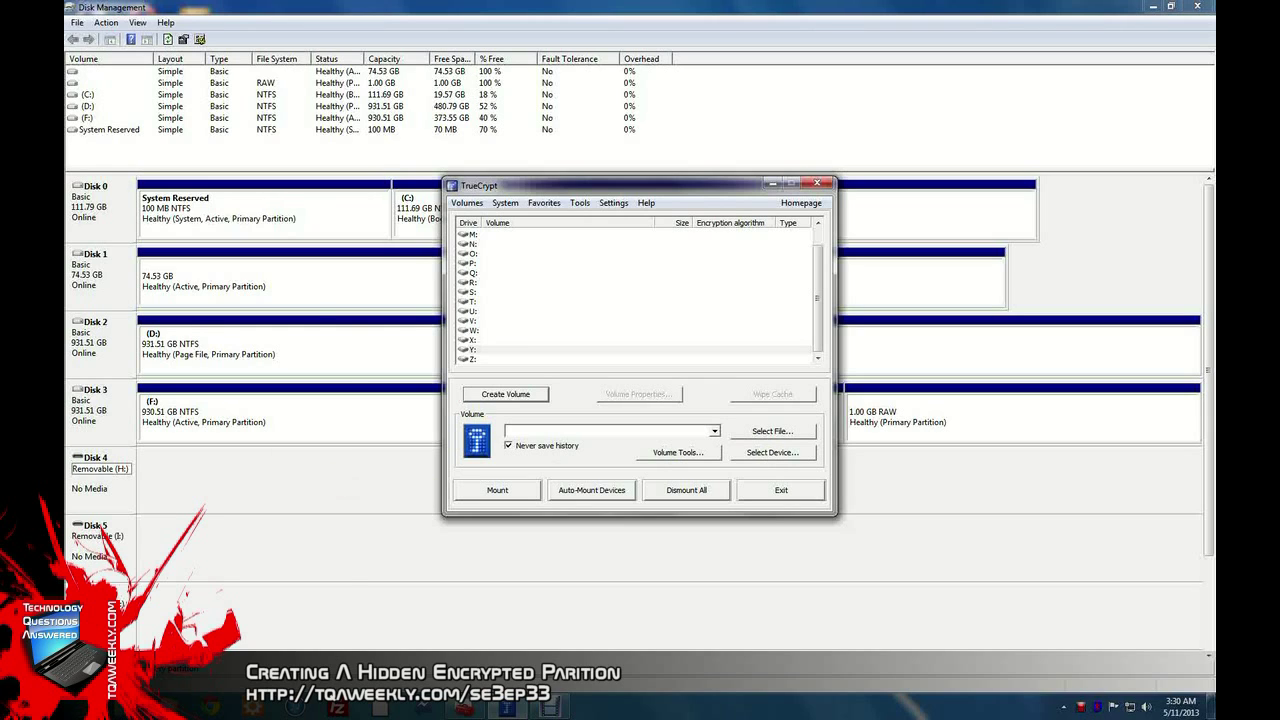
Step: Switch to Windows Explorer's Computer view to check which drives are listed
key("super")
left_click(300, 525)
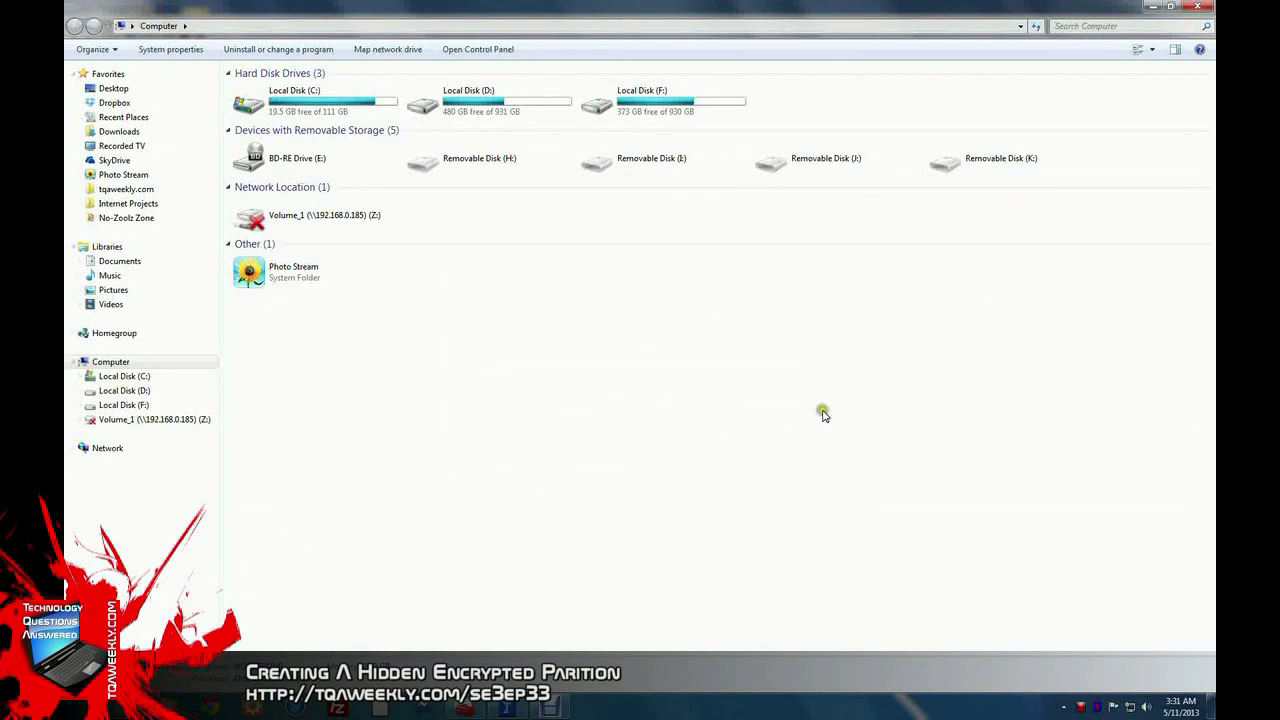
Step: Switch to TrueCrypt, reposition its window, and auto-mount the encrypted partition by entering the volume password
double_click(645, 114)
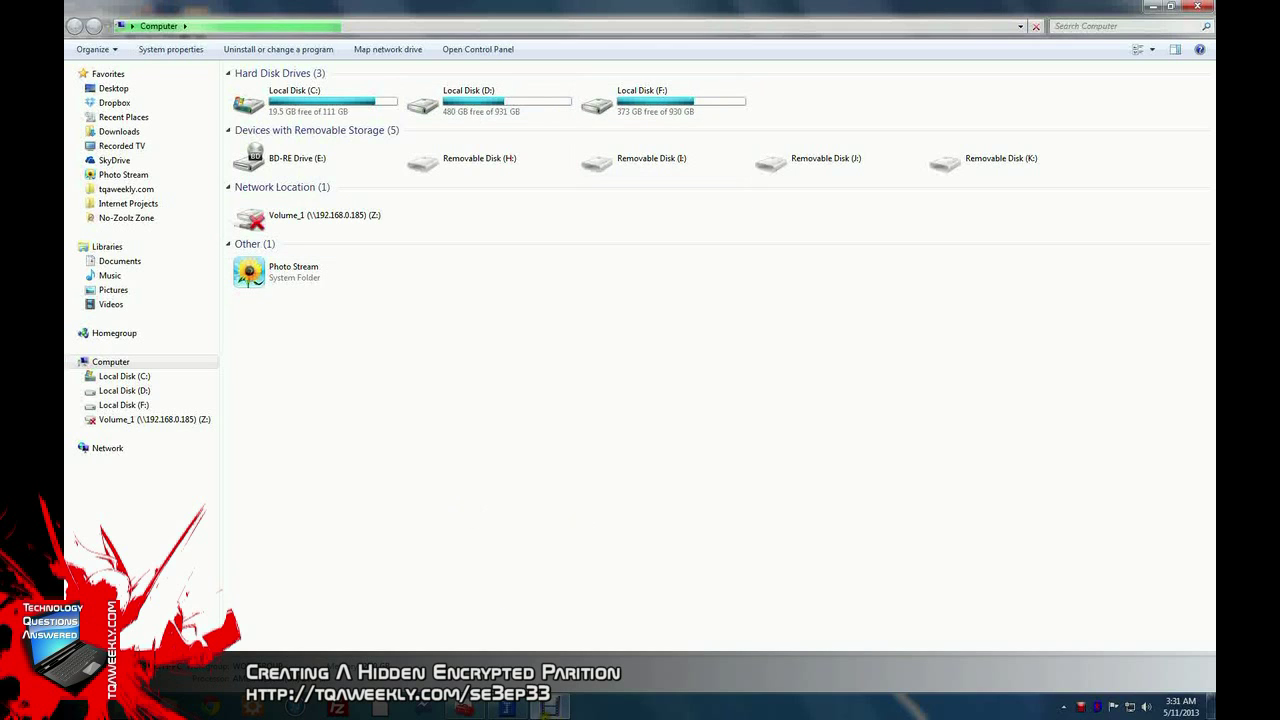
left_click(549, 708)
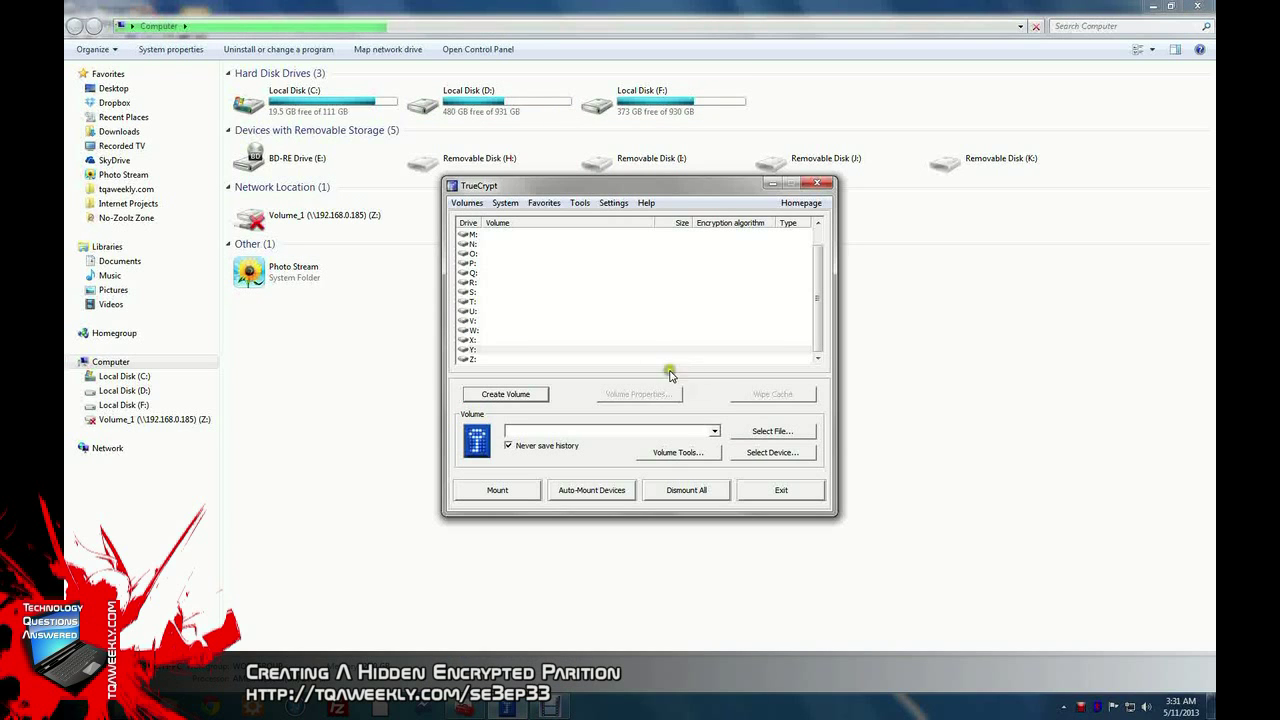
left_click_drag(698, 192, 661, 307)
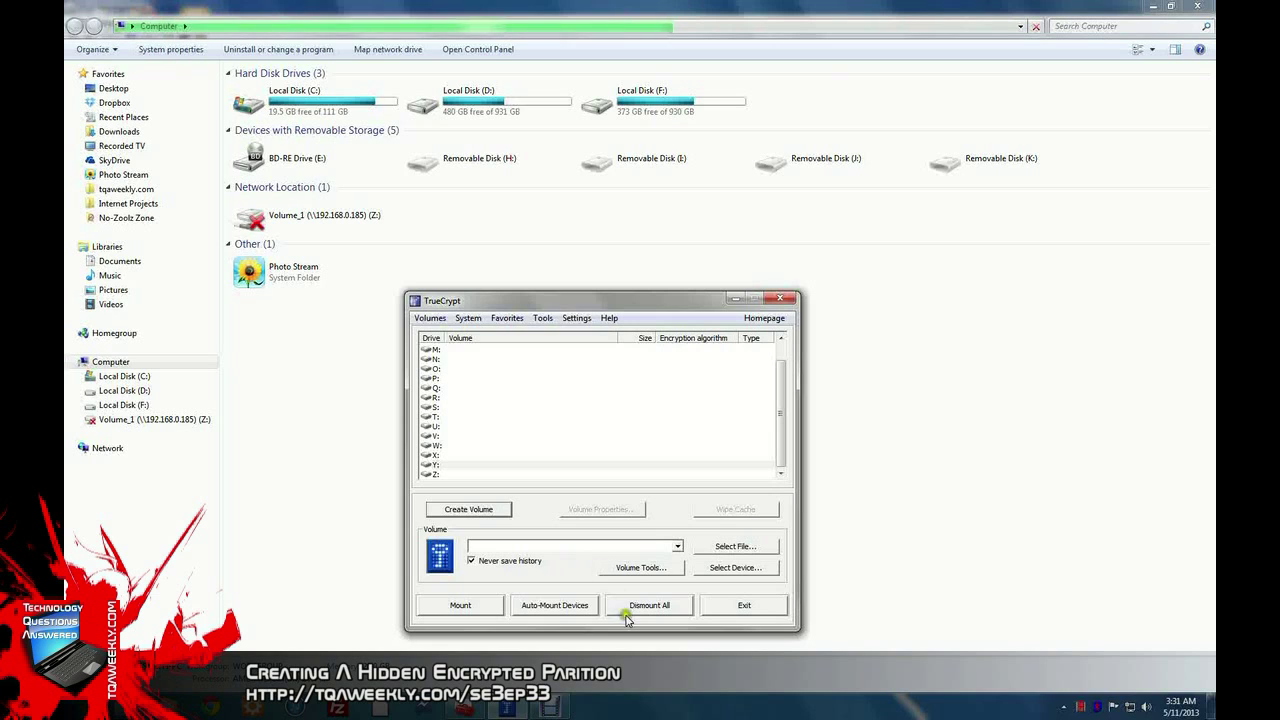
left_click(553, 605)
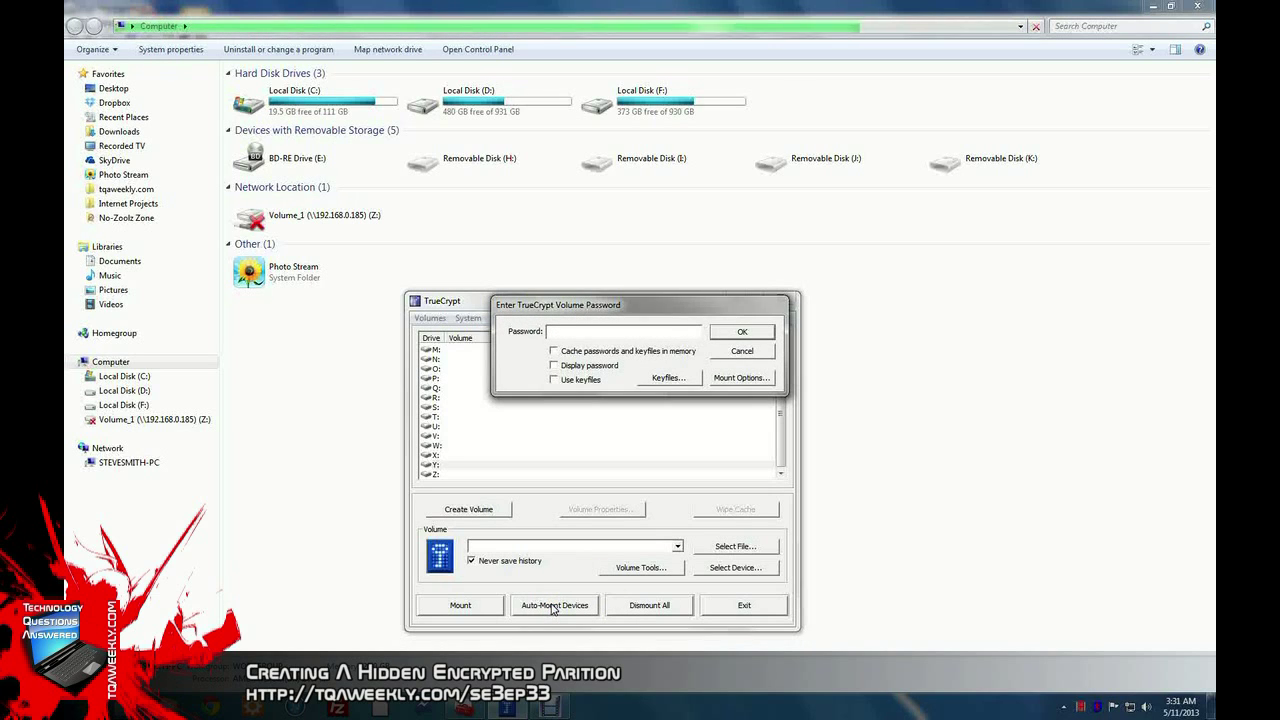
type("**********")
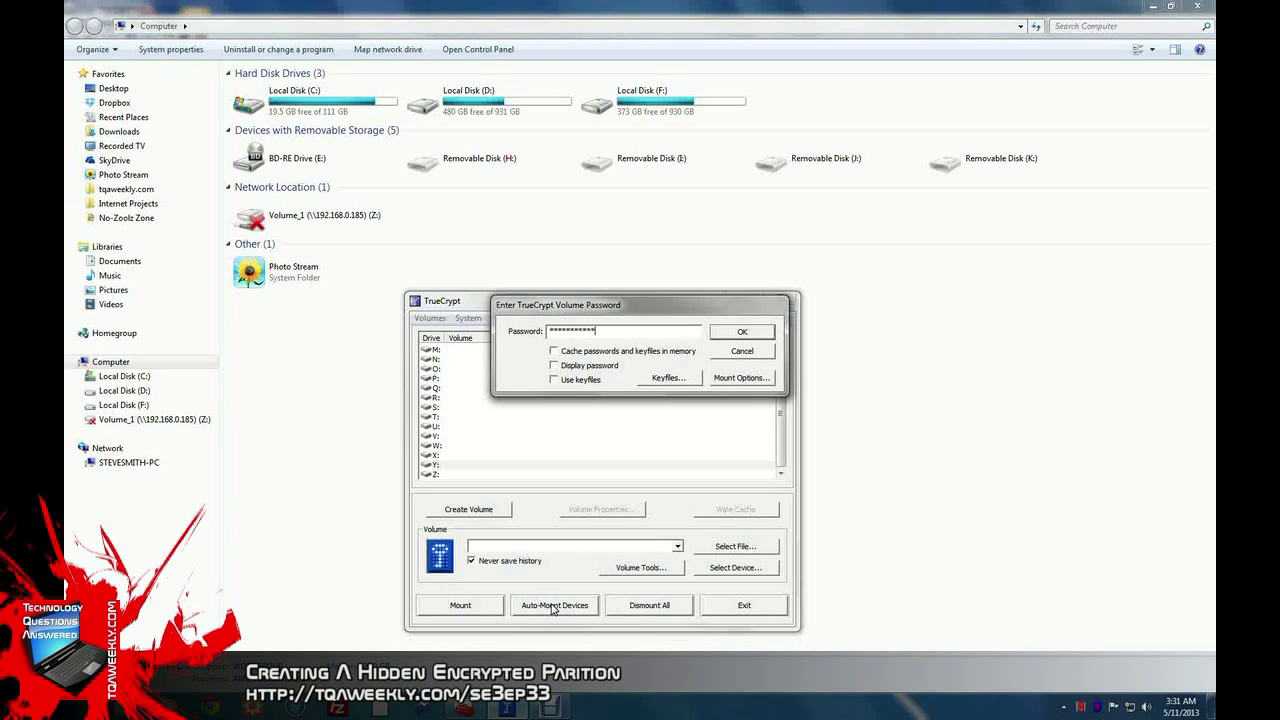
type("***")
left_click(763, 331)
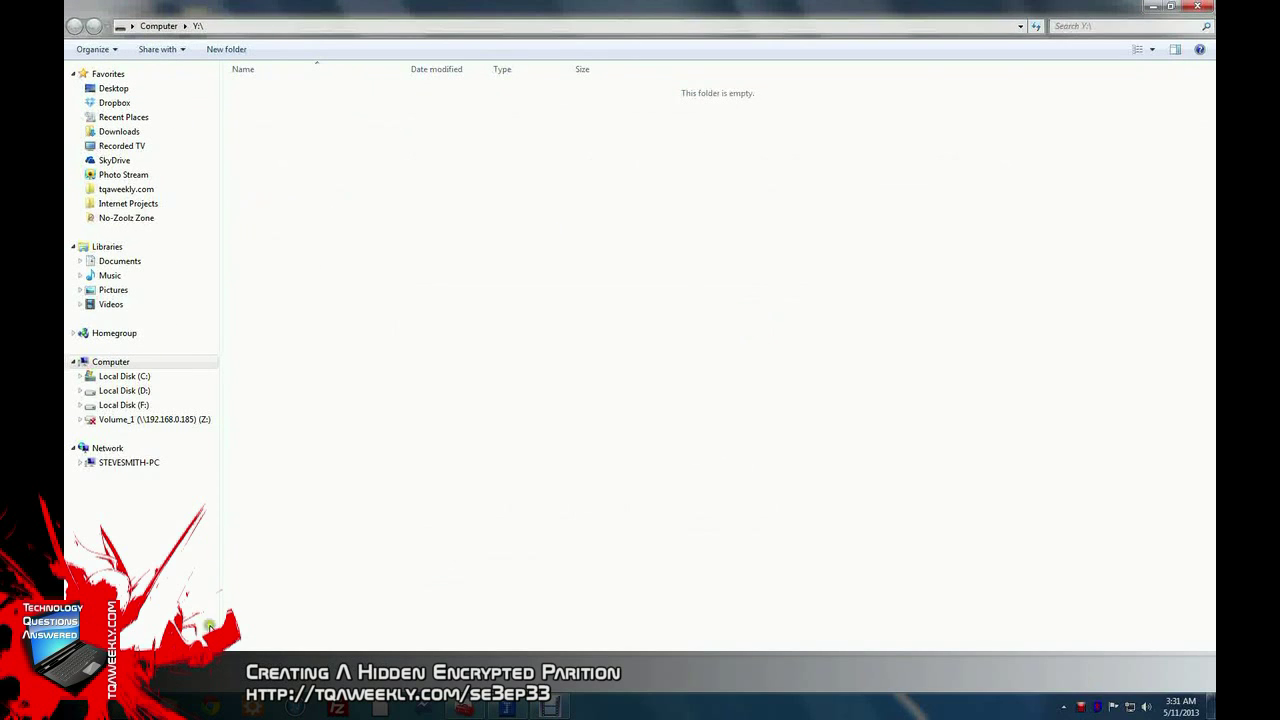
Step: Check the mounted volume in Windows Explorer's Computer view, and switch back to TrueCrypt to dismount all volumes
mouse_move(210, 706)
left_click(197, 635)
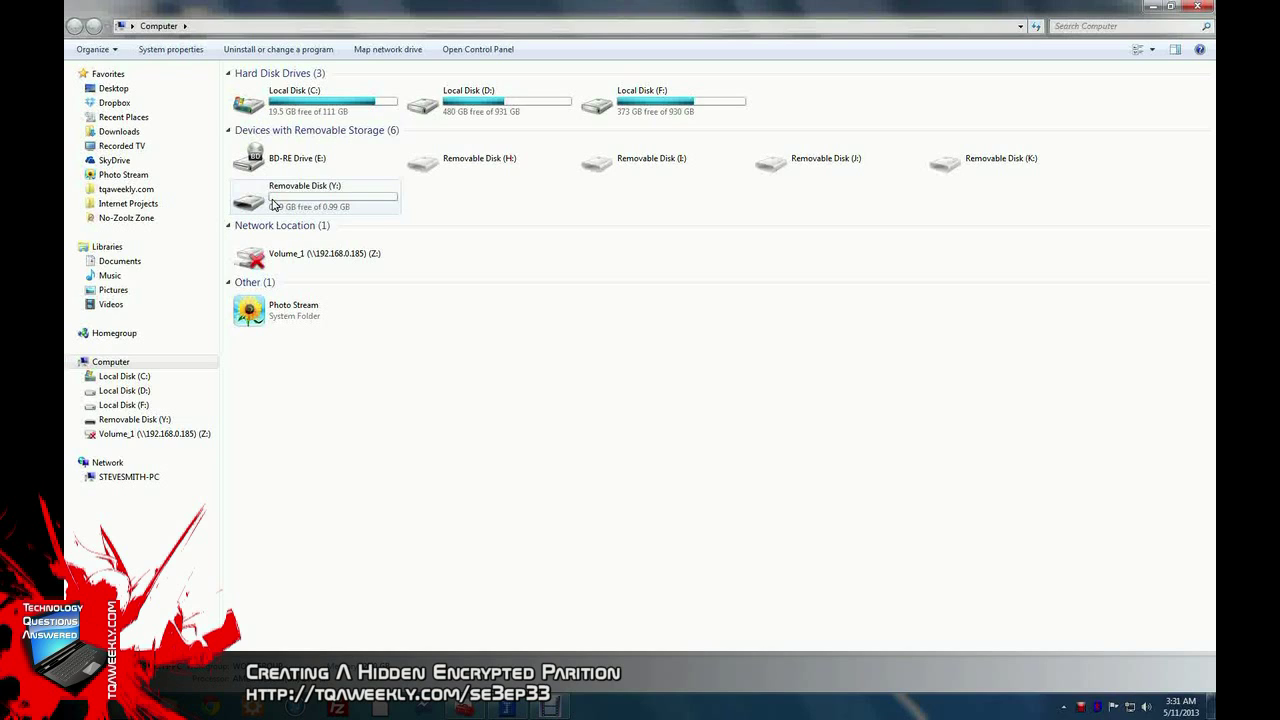
left_click(502, 708)
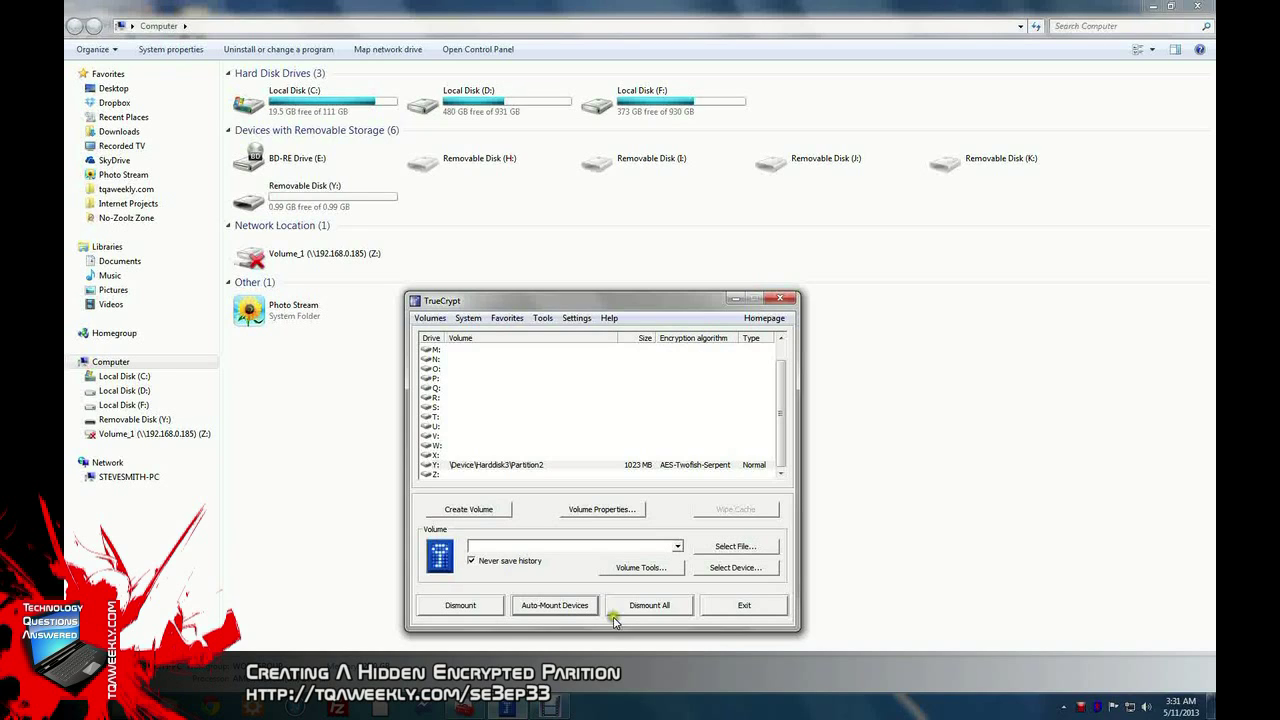
left_click(662, 606)
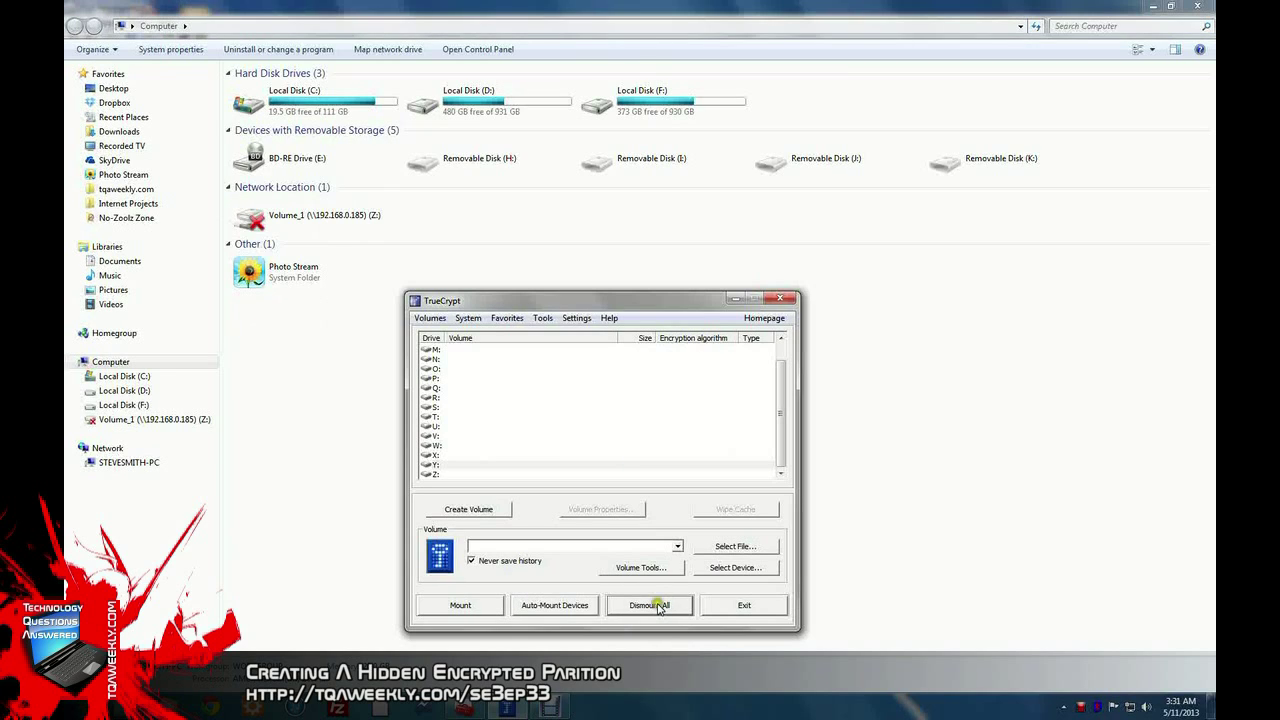